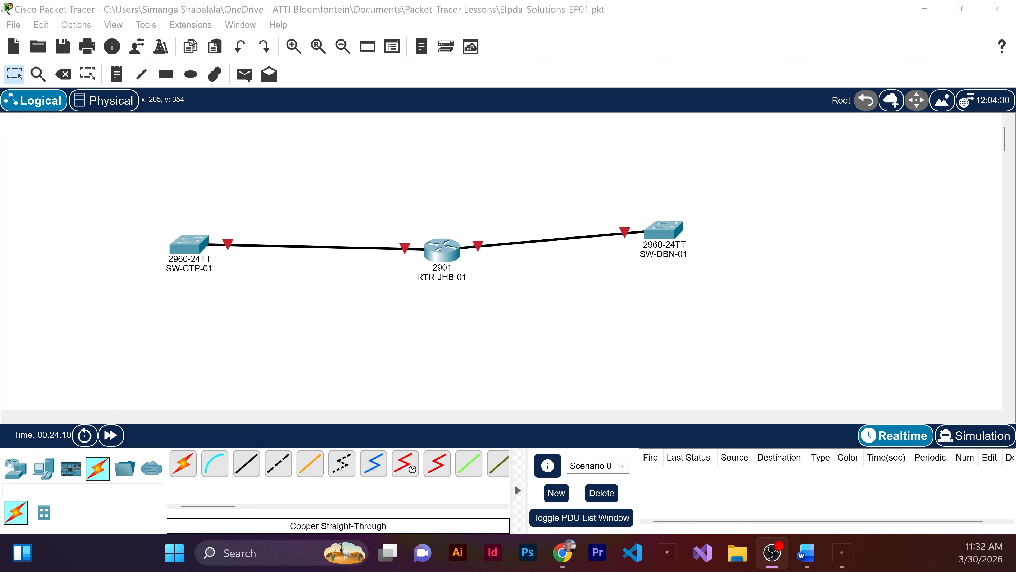
Move the two existing switches and the router together to the upper part of the workspace.
{"action": "left_click", "coordinate": [45, 467]}
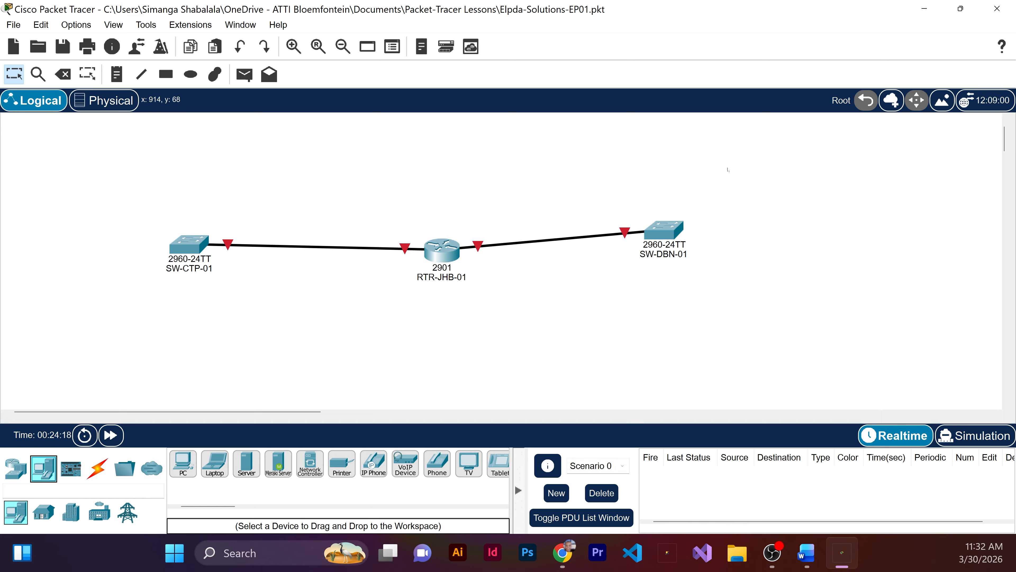
{"action": "left_click_drag", "start_coordinate": [769, 307], "coordinate": [47, 215]}
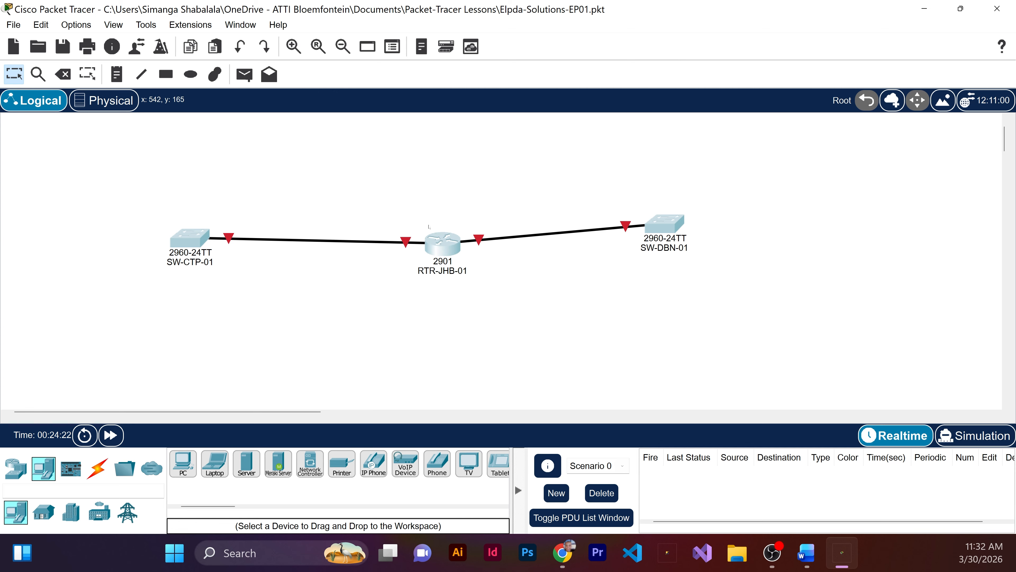
{"action": "left_click_drag", "start_coordinate": [431, 251], "coordinate": [416, 156]}
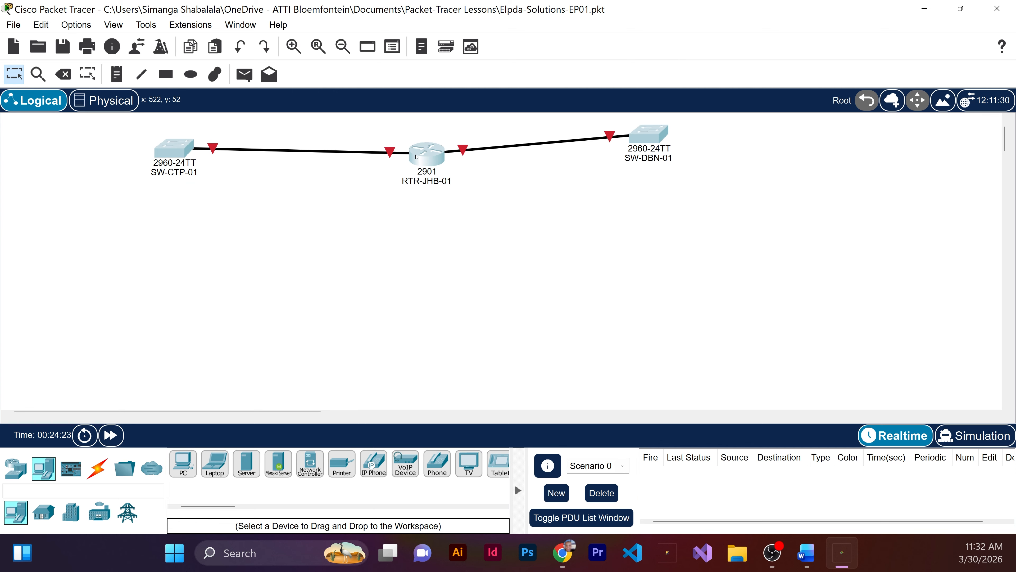
{"action": "left_click", "coordinate": [414, 269]}
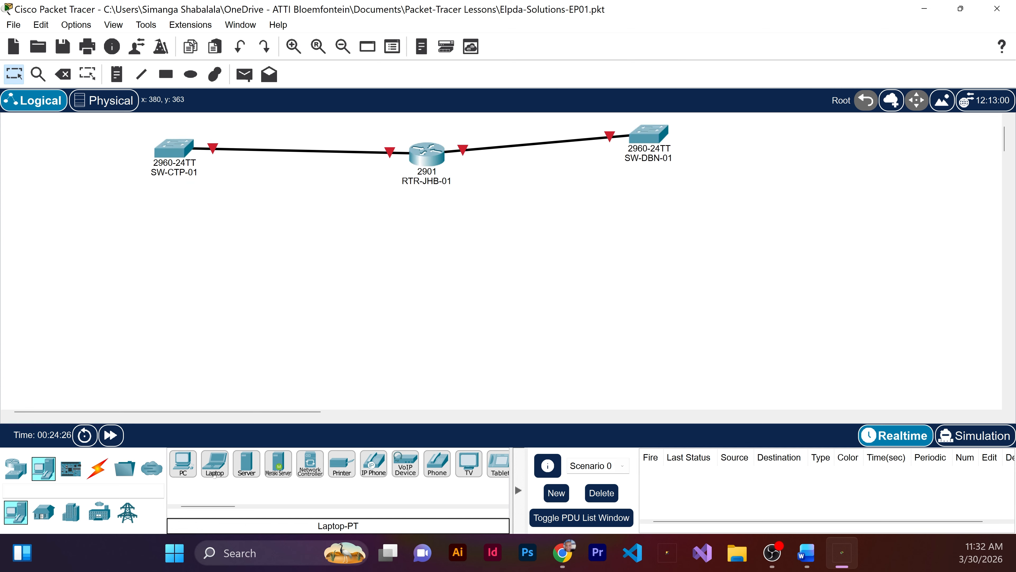
Place three PCs in the open area of the workspace below the switches and router.
{"action": "left_click_drag", "start_coordinate": [194, 479], "coordinate": [247, 288]}
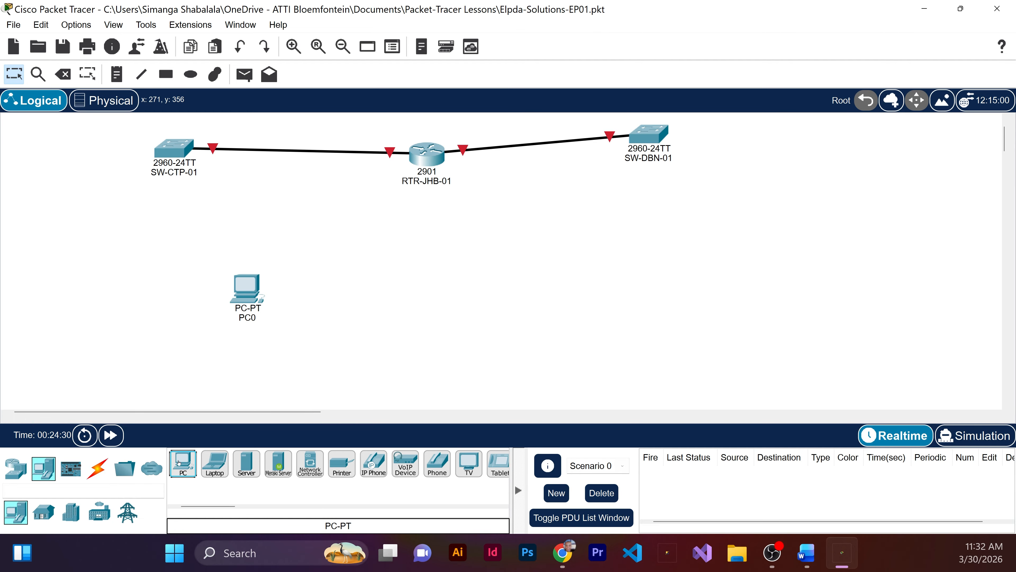
{"action": "left_click_drag", "start_coordinate": [183, 465], "coordinate": [340, 334]}
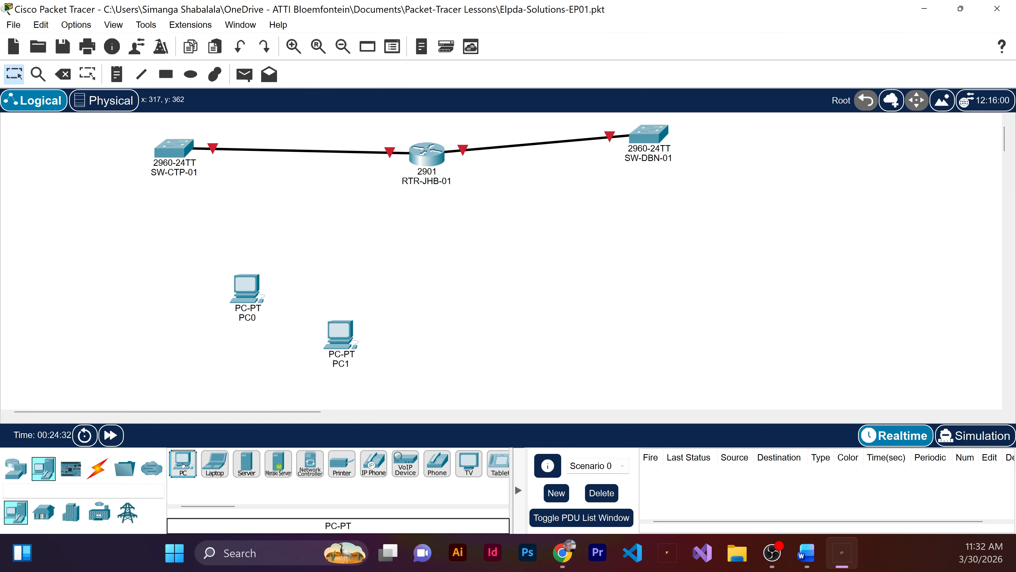
{"action": "left_click_drag", "start_coordinate": [183, 465], "coordinate": [413, 304]}
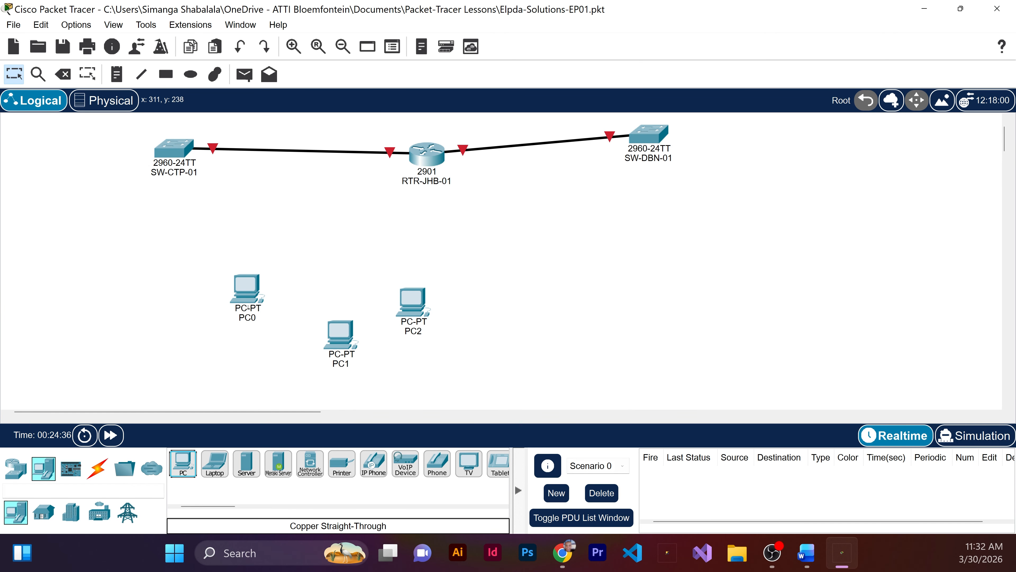
Set the display name of PC0 to PC-JHB-01 and close its configuration window.
{"action": "left_click", "coordinate": [249, 296]}
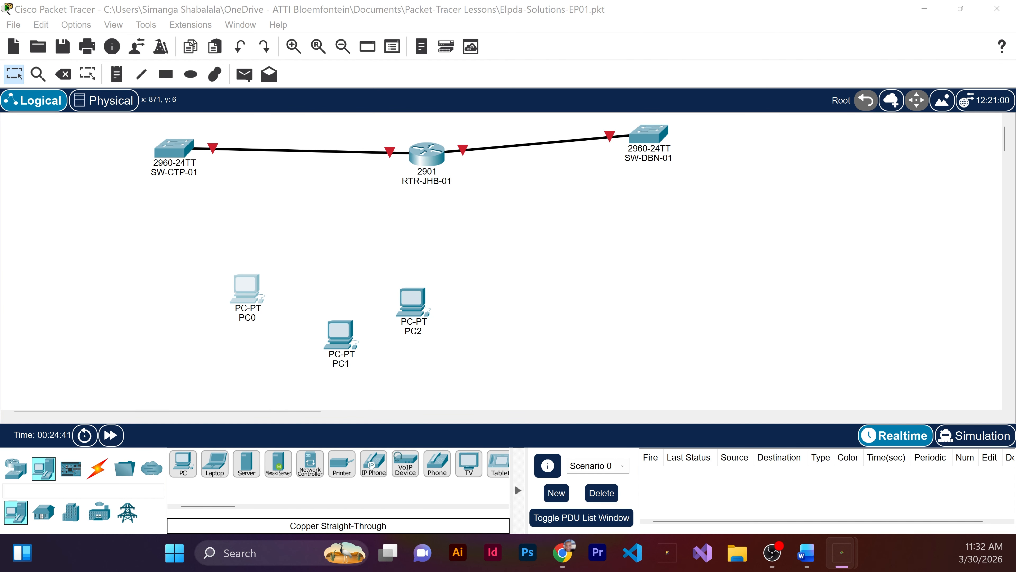
{"action": "left_click_drag", "start_coordinate": [0, 148], "coordinate": [449, 202]}
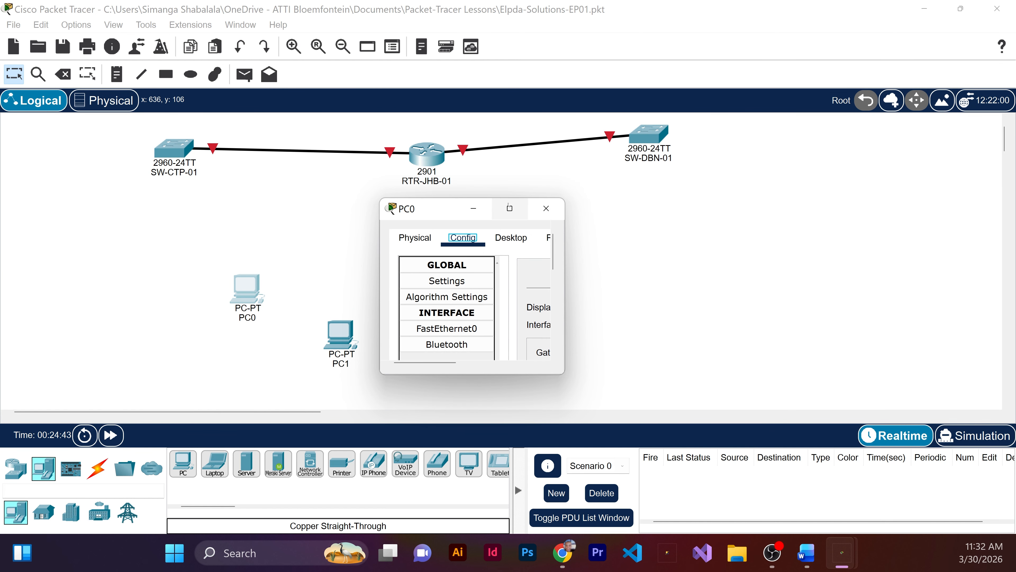
{"action": "left_click", "coordinate": [505, 212]}
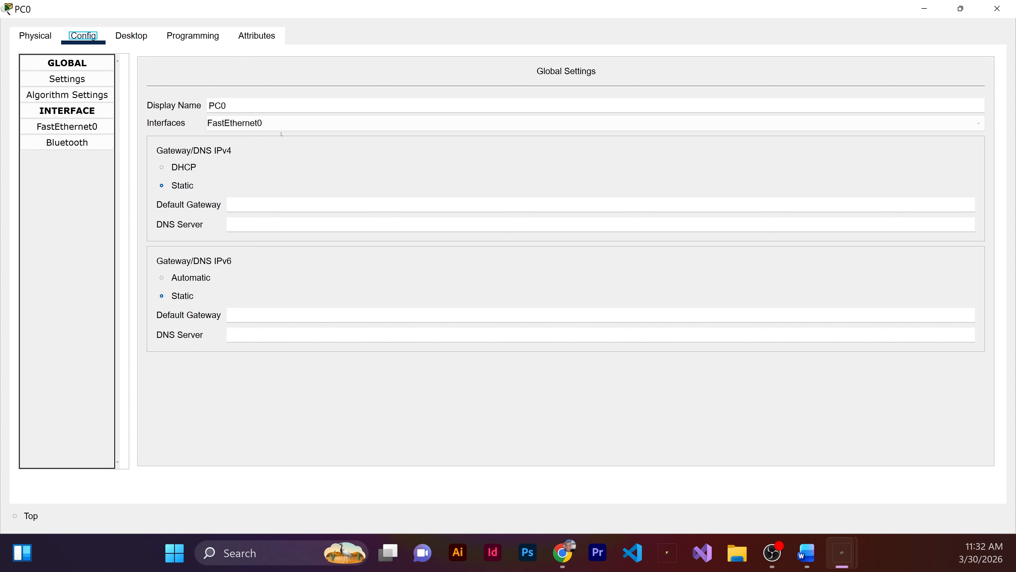
{"action": "left_click_drag", "start_coordinate": [230, 106], "coordinate": [179, 108]}
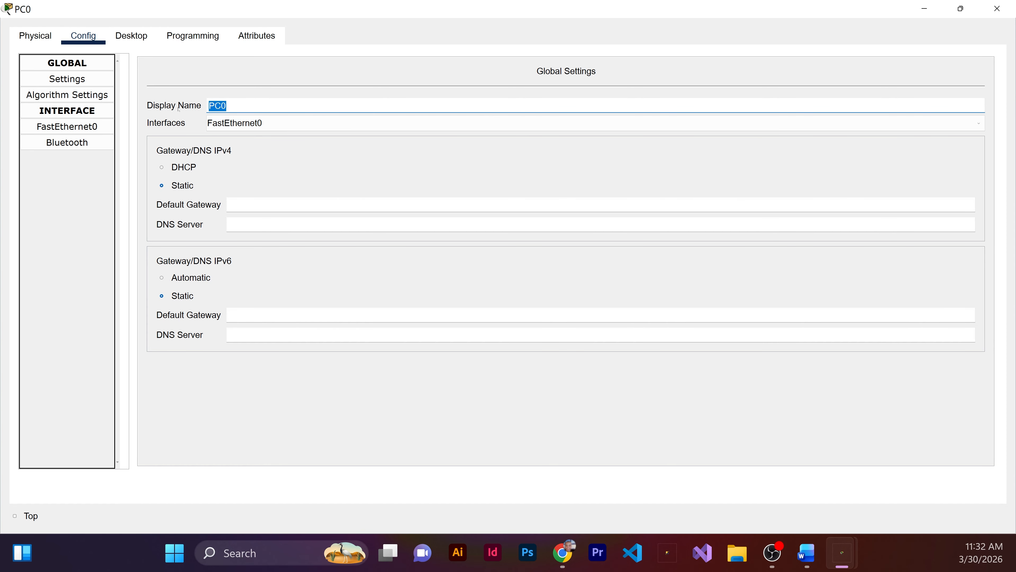
{"action": "type", "text": "PC-JHB-01"}
{"action": "left_click", "coordinate": [457, 433]}
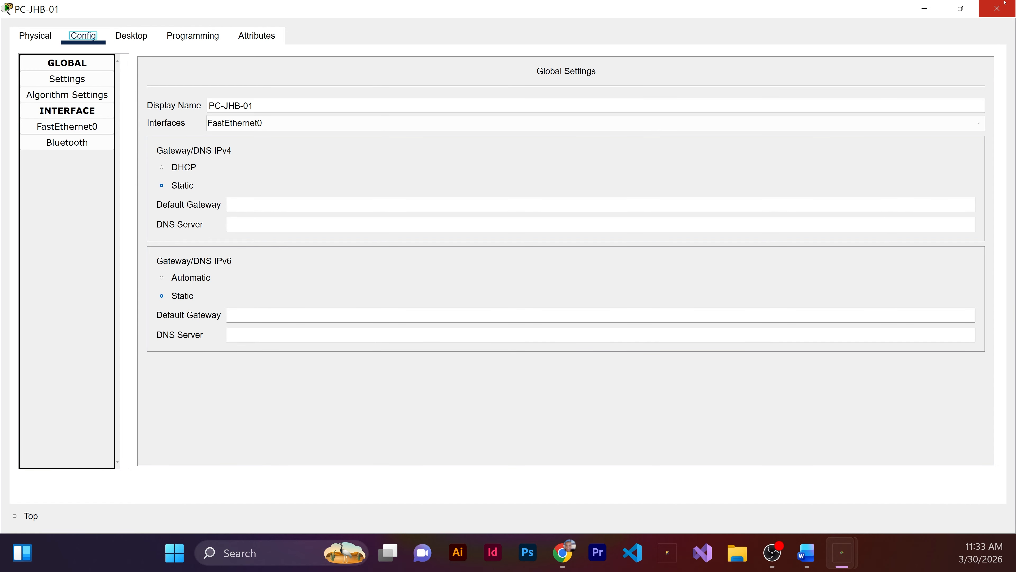
{"action": "left_click", "coordinate": [997, 8]}
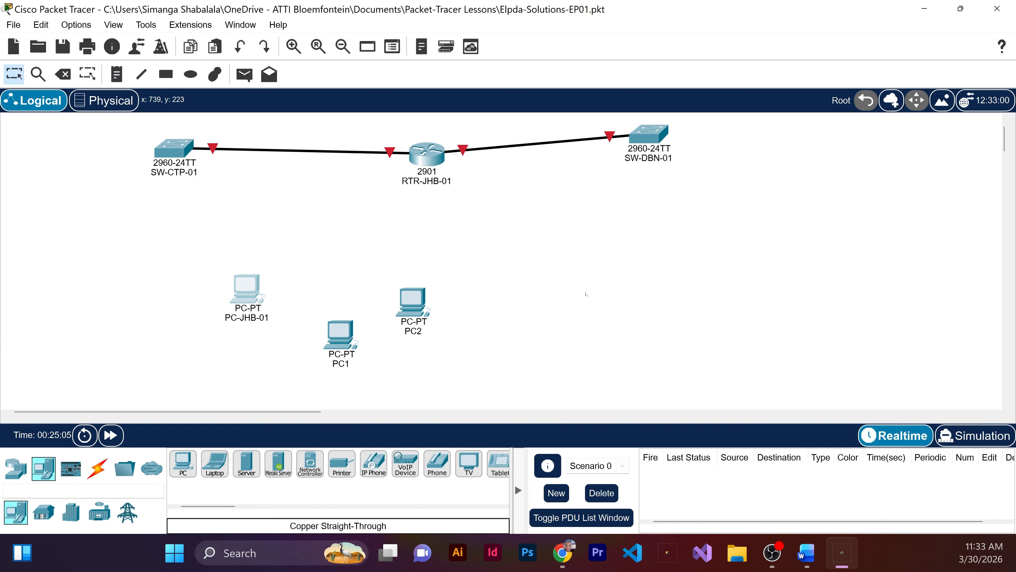
Set the display name of PC1 to PC-JHB-02 and close its configuration window.
{"action": "left_click", "coordinate": [346, 338]}
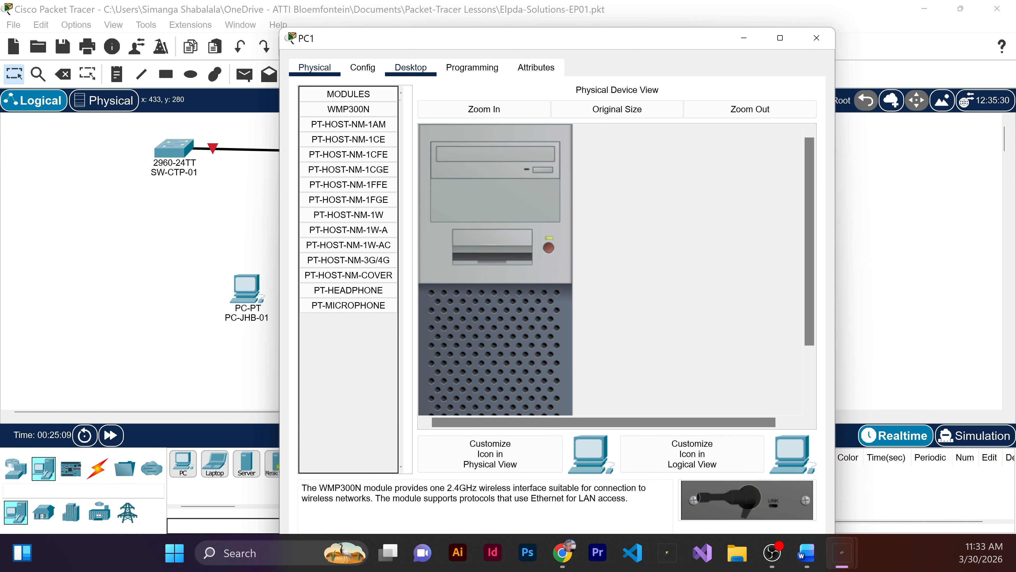
{"action": "left_click", "coordinate": [363, 67]}
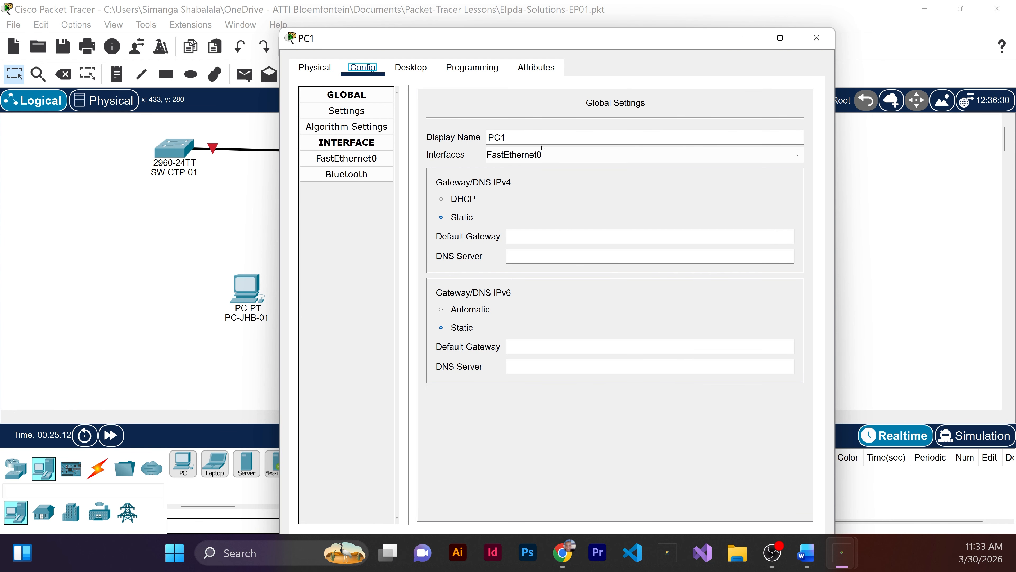
{"action": "double_click", "coordinate": [497, 138]}
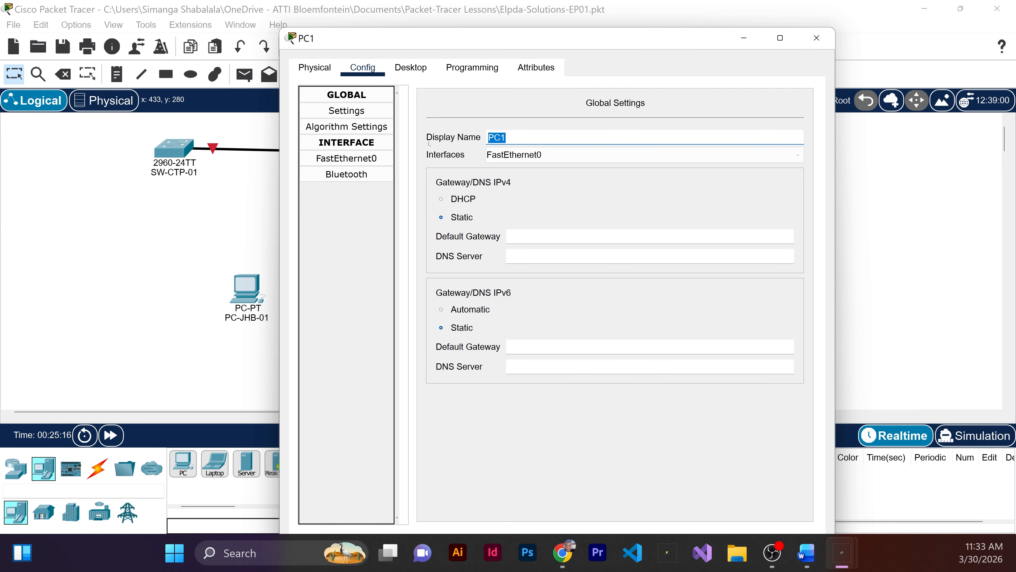
{"action": "type", "text": "PC"}
{"action": "type", "text": "-JS"}
{"action": "type", "text": "B"}
{"action": "key", "text": "BackSpace"}
{"action": "key", "text": "BackSpace"}
{"action": "type", "text": "HB-"}
{"action": "type", "text": "02"}
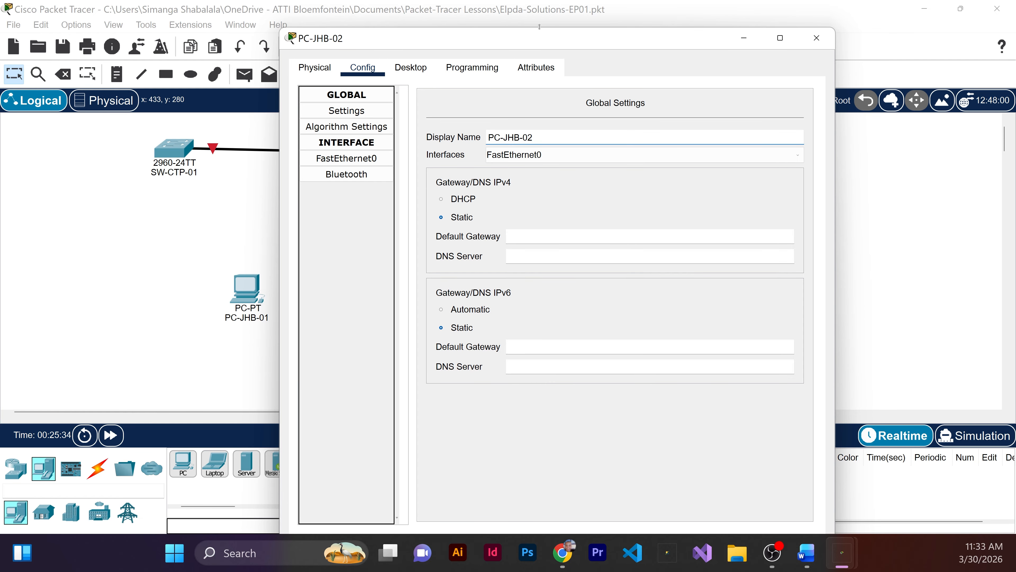
{"action": "left_click", "coordinate": [817, 38]}
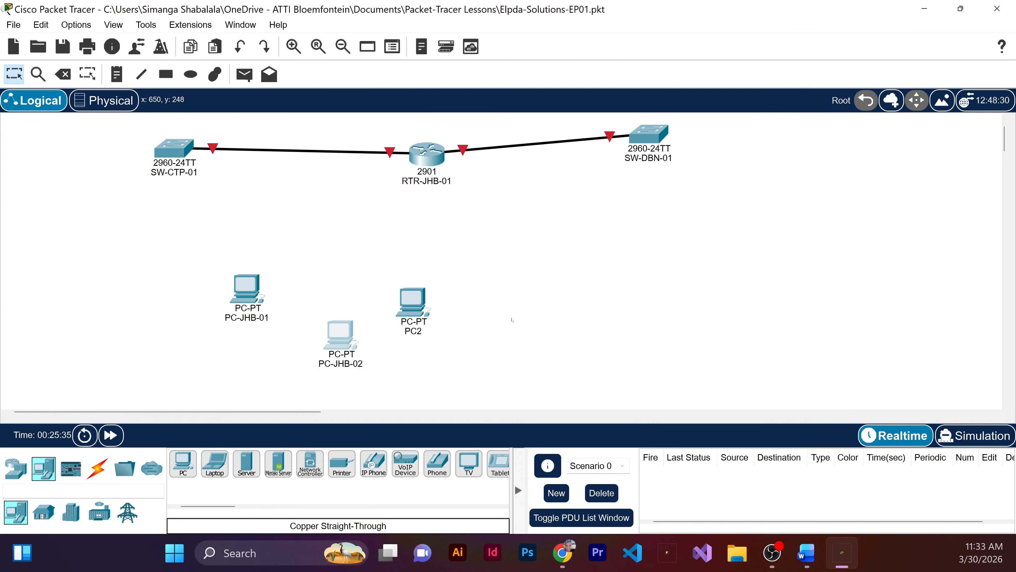
Move PC-JHB-01 and PC-JHB-02 together below SW-DBN-01, and move PC2 below SW-CTP-01.
{"action": "left_click_drag", "start_coordinate": [383, 391], "coordinate": [195, 295]}
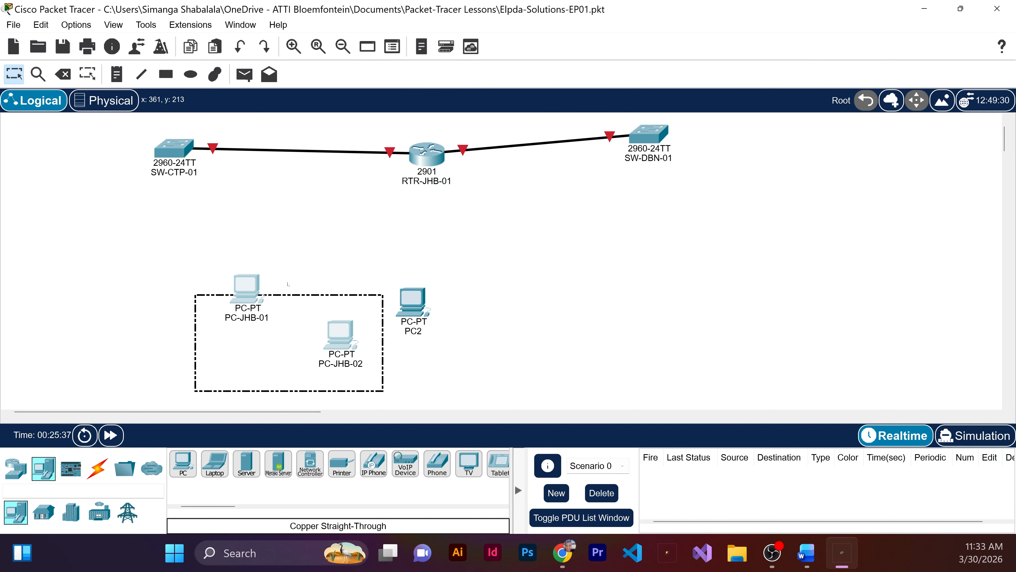
{"action": "left_click_drag", "start_coordinate": [268, 298], "coordinate": [579, 260]}
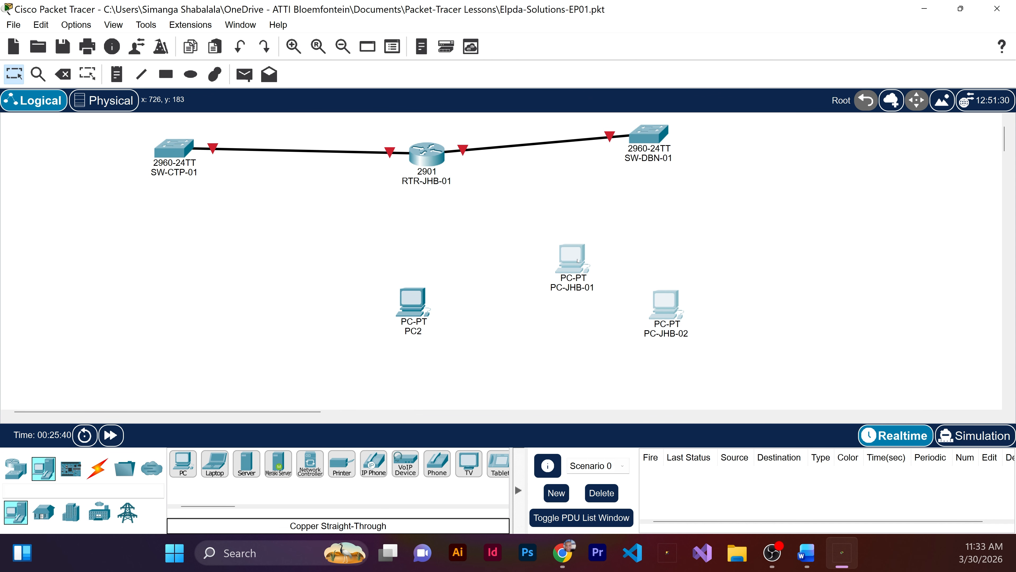
{"action": "left_click", "coordinate": [498, 331]}
{"action": "left_click_drag", "start_coordinate": [415, 304], "coordinate": [144, 262]}
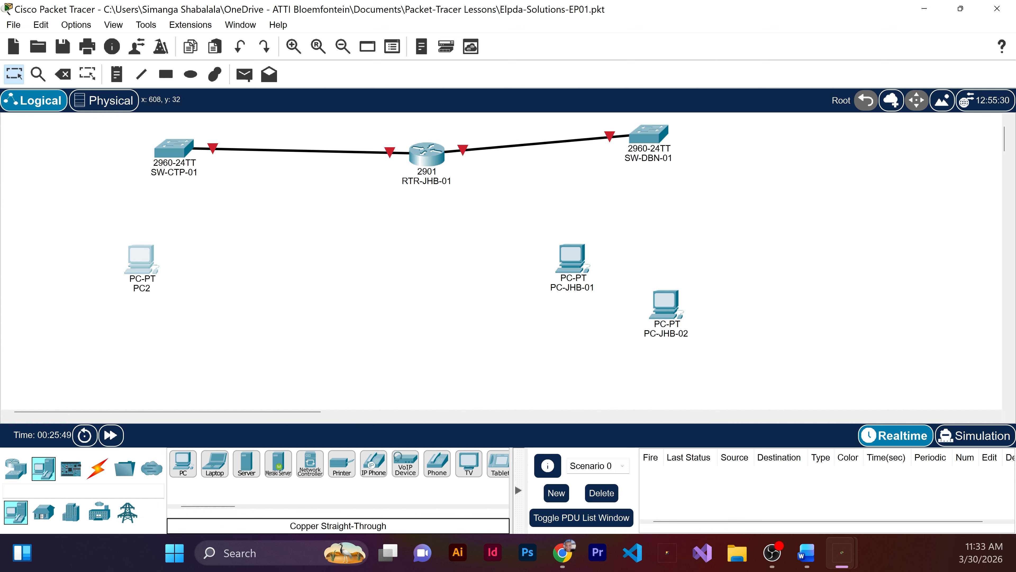
Set the display name of PC2 to PC-CPT-01 and close its configuration window.
{"action": "left_click_drag", "start_coordinate": [0, 133], "coordinate": [344, 258]}
{"action": "left_click", "coordinate": [420, 262]}
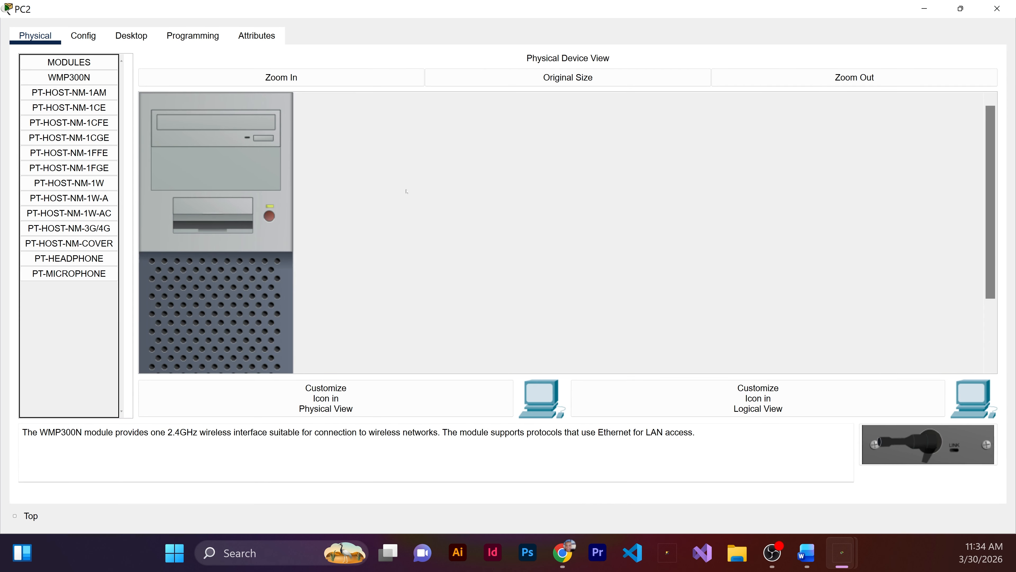
{"action": "left_click", "coordinate": [83, 36]}
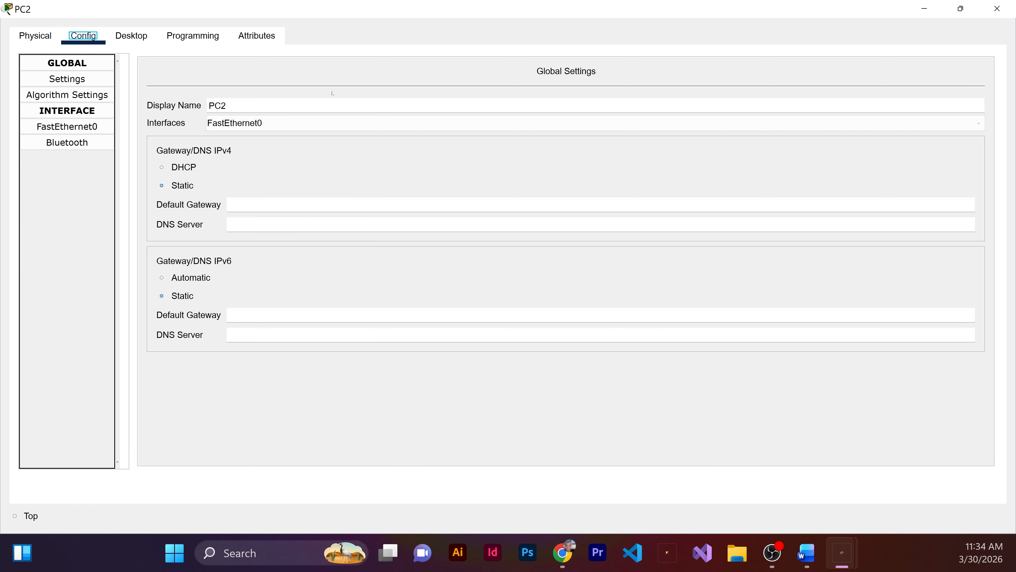
{"action": "left_click_drag", "start_coordinate": [235, 106], "coordinate": [140, 89]}
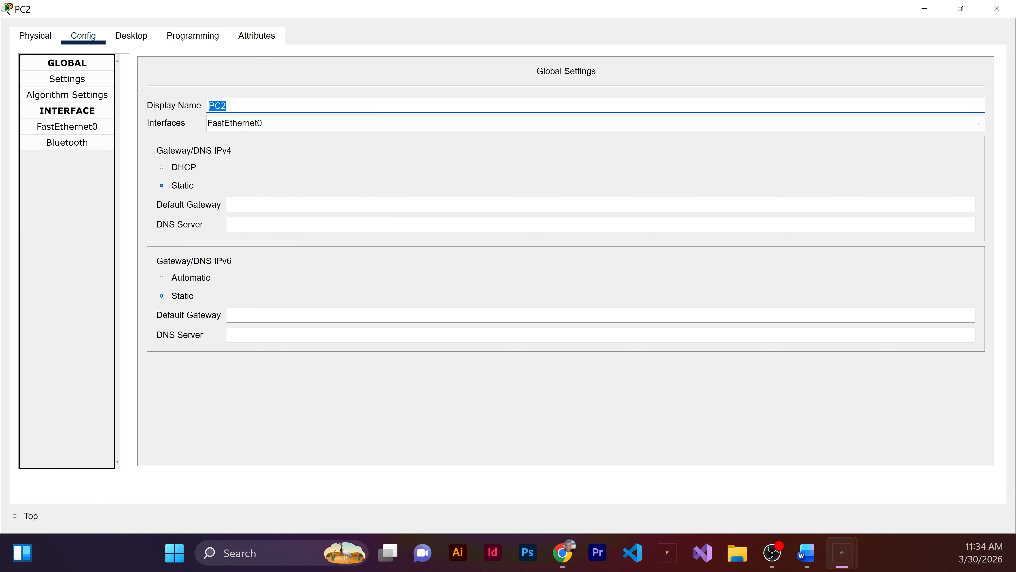
{"action": "type", "text": "PC"}
{"action": "type", "text": "CPT-01"}
{"action": "left_click", "coordinate": [997, 8]}
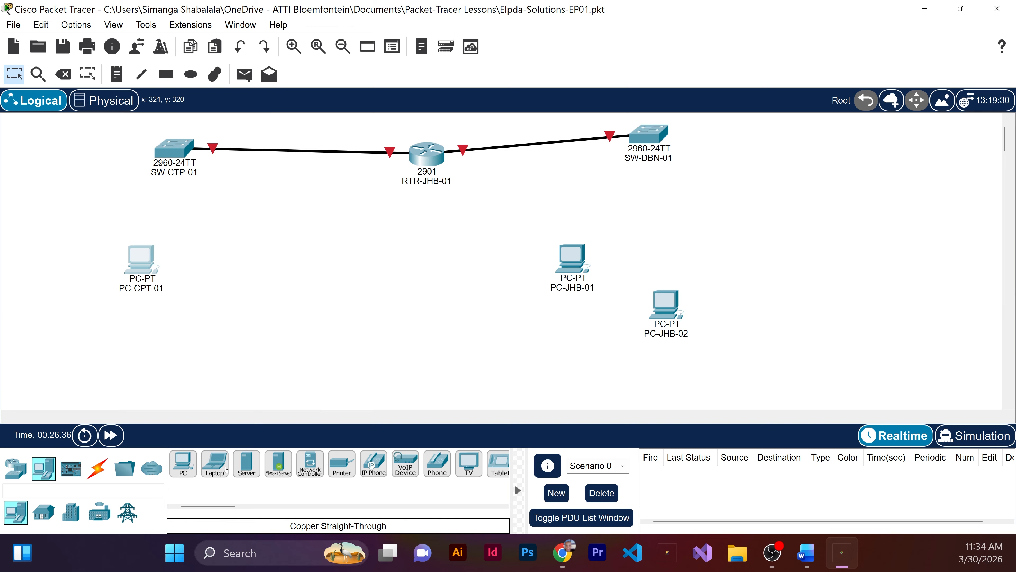
Add a 2960 switch to the workspace just below the RTR-JHB-01 router.
{"action": "left_click", "coordinate": [15, 468]}
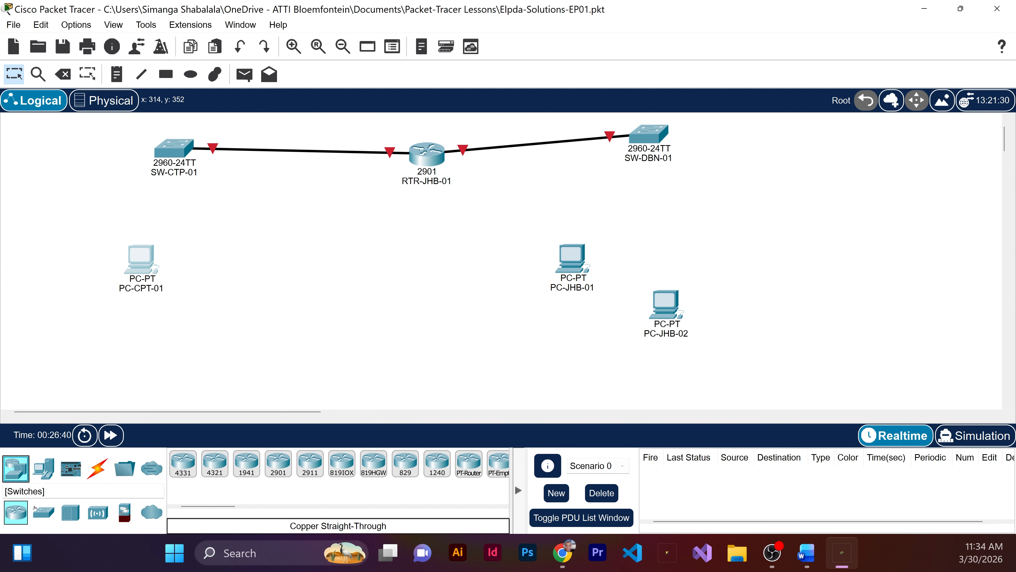
{"action": "left_click", "coordinate": [54, 517]}
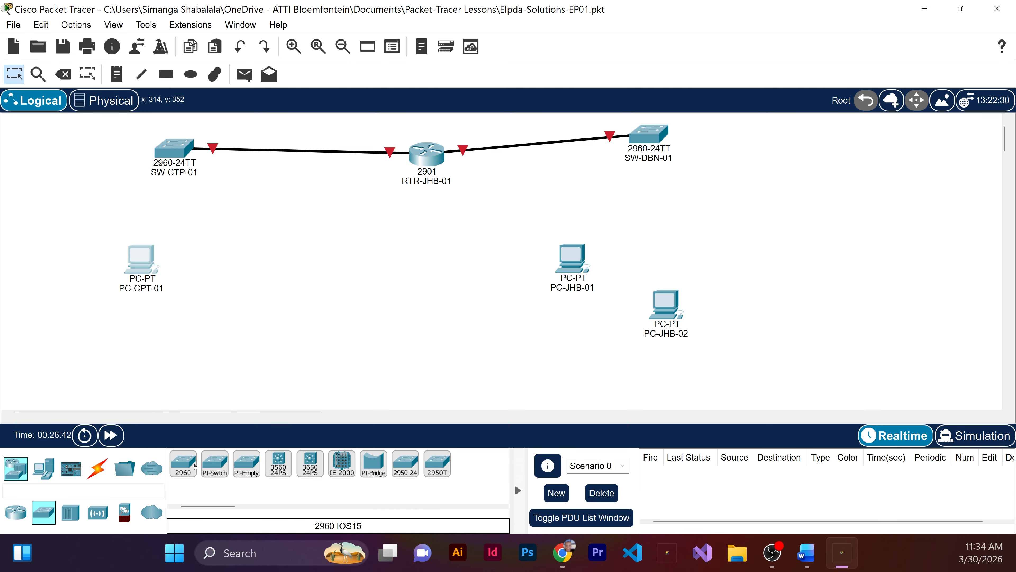
{"action": "left_click_drag", "start_coordinate": [195, 466], "coordinate": [407, 241]}
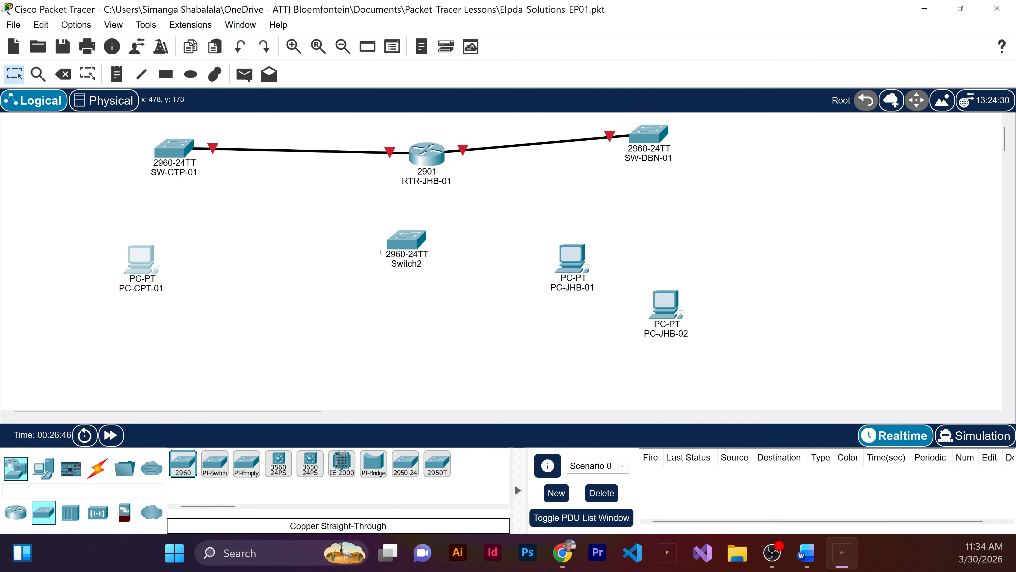
Set the display name of the switch below RTR-JHB-01 to SW-JHB-01.
{"action": "left_click", "coordinate": [400, 236]}
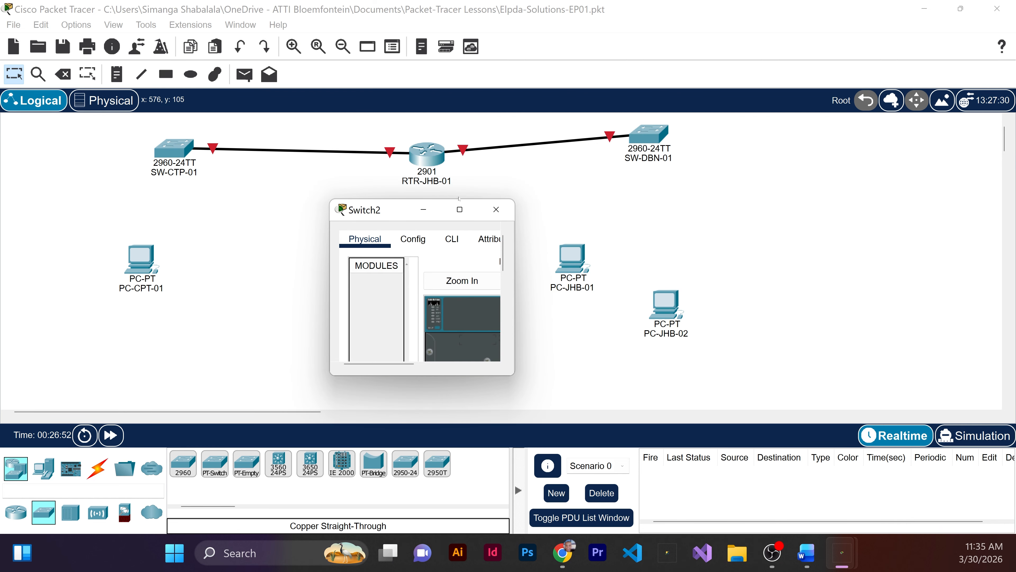
{"action": "left_click", "coordinate": [459, 210]}
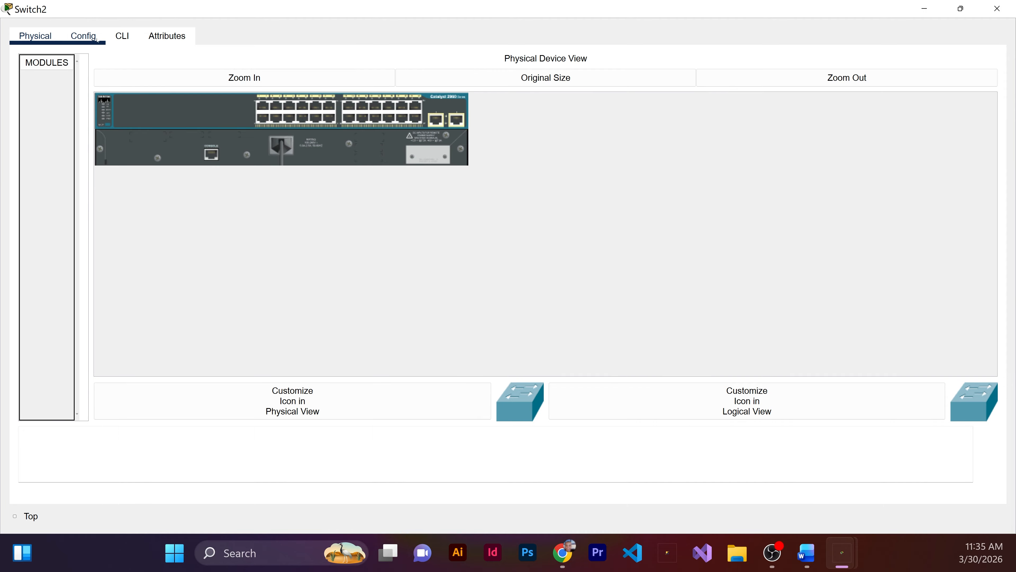
{"action": "left_click", "coordinate": [83, 36]}
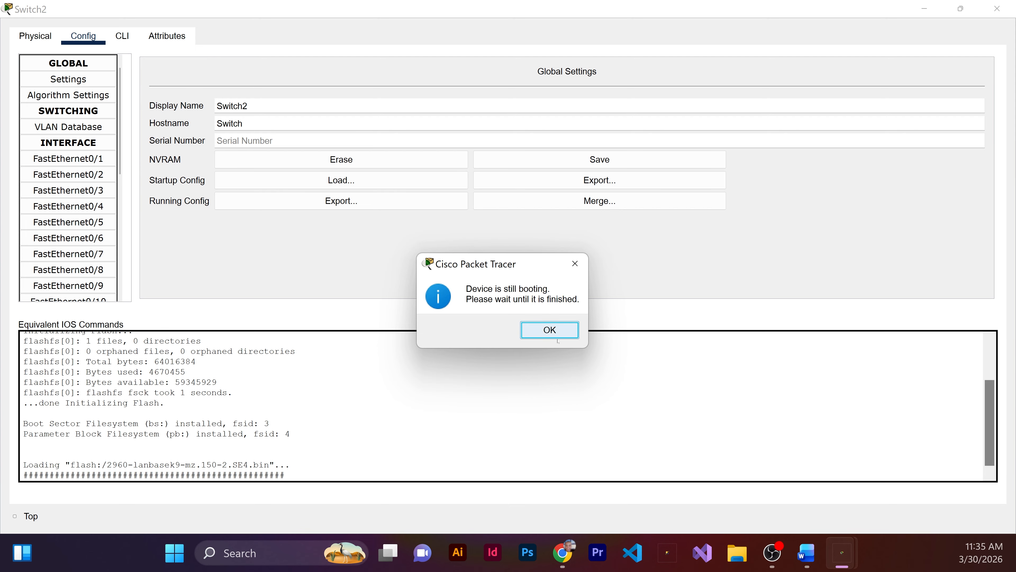
{"action": "left_click", "coordinate": [549, 331]}
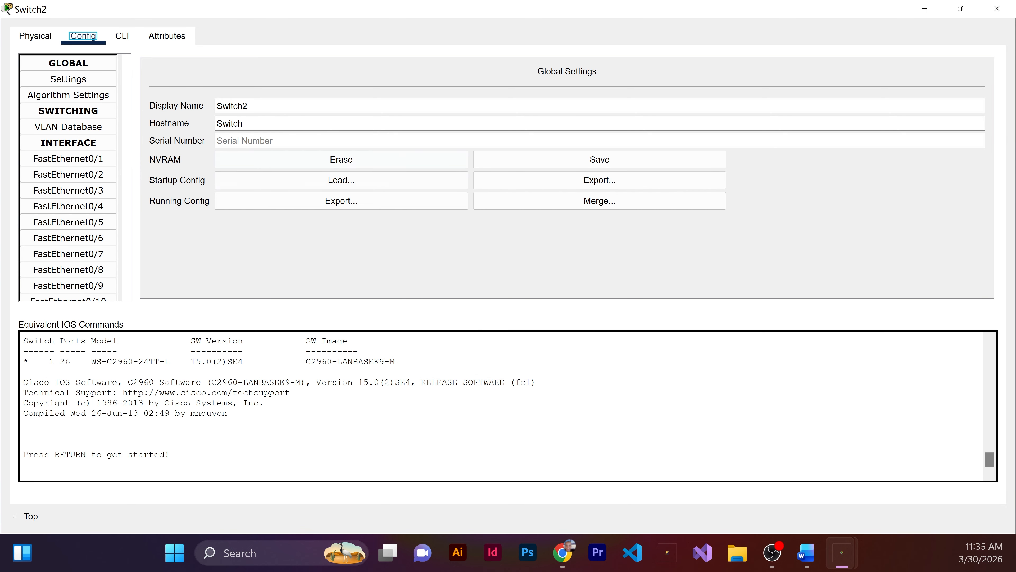
{"action": "left_click_drag", "start_coordinate": [252, 107], "coordinate": [252, 85]}
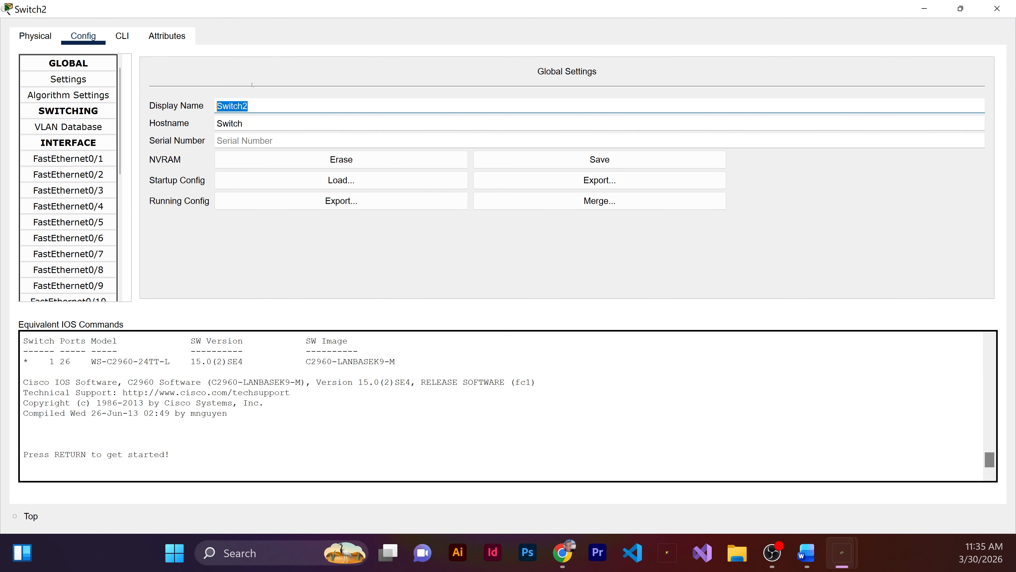
{"action": "type", "text": "SW-JHB-01"}
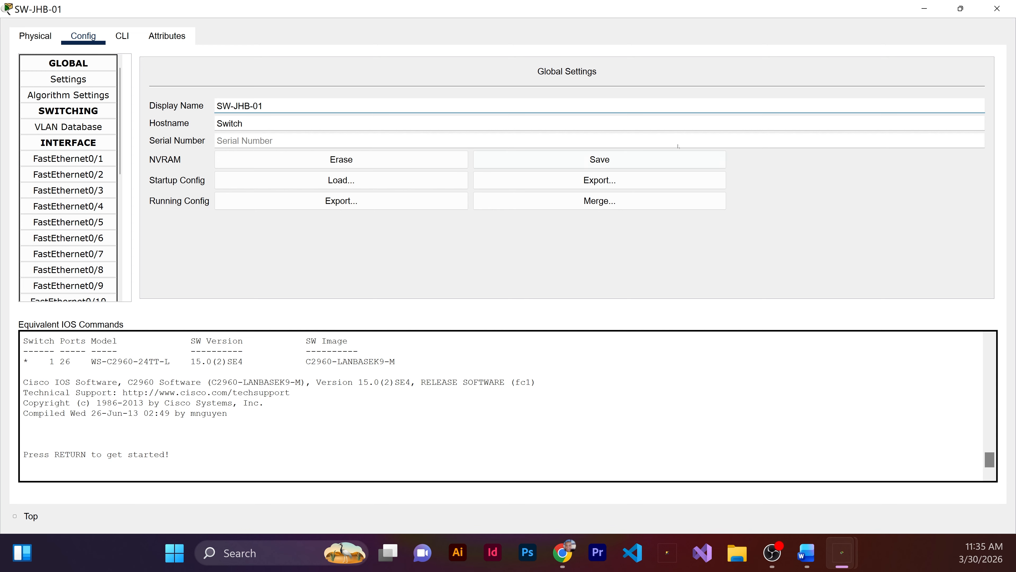
{"action": "left_click", "coordinate": [676, 158]}
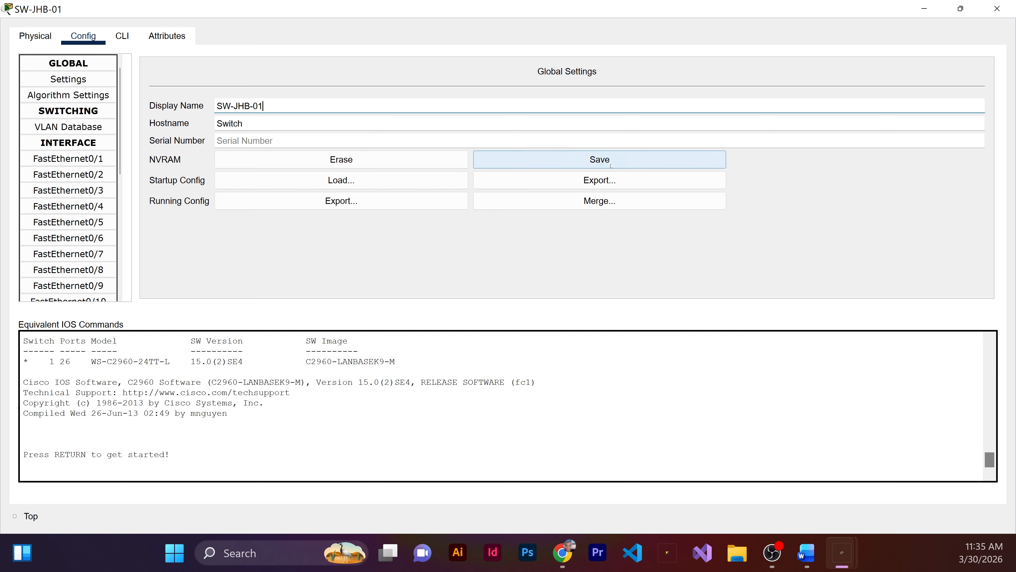
Close the SW-JHB-01 configuration window and place PC-JHB-02 to the right of SW-JHB-01, with PC-JHB-01 below PC-JHB-02.
{"action": "left_click", "coordinate": [990, 7]}
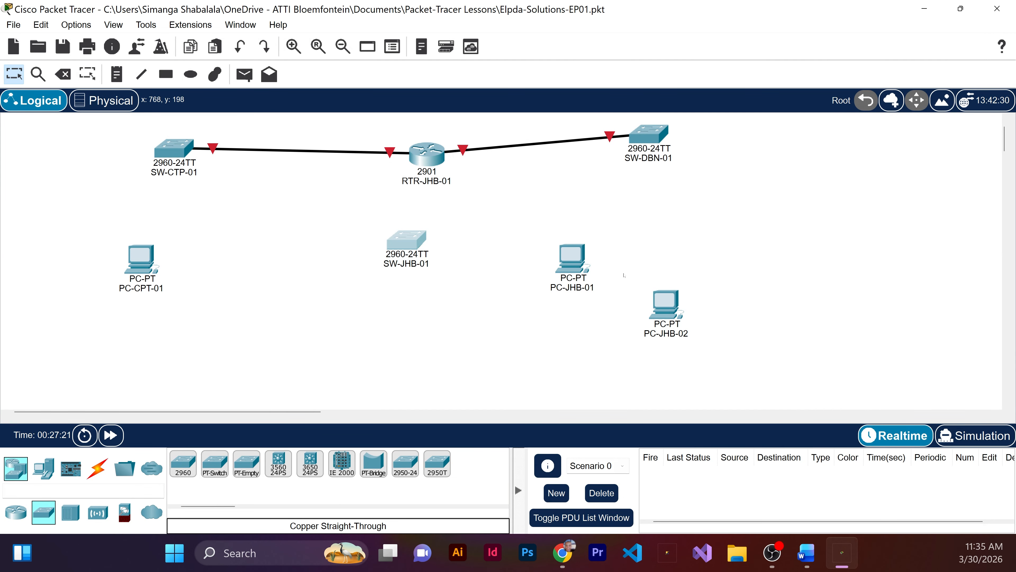
{"action": "left_click_drag", "start_coordinate": [732, 363], "coordinate": [535, 225]}
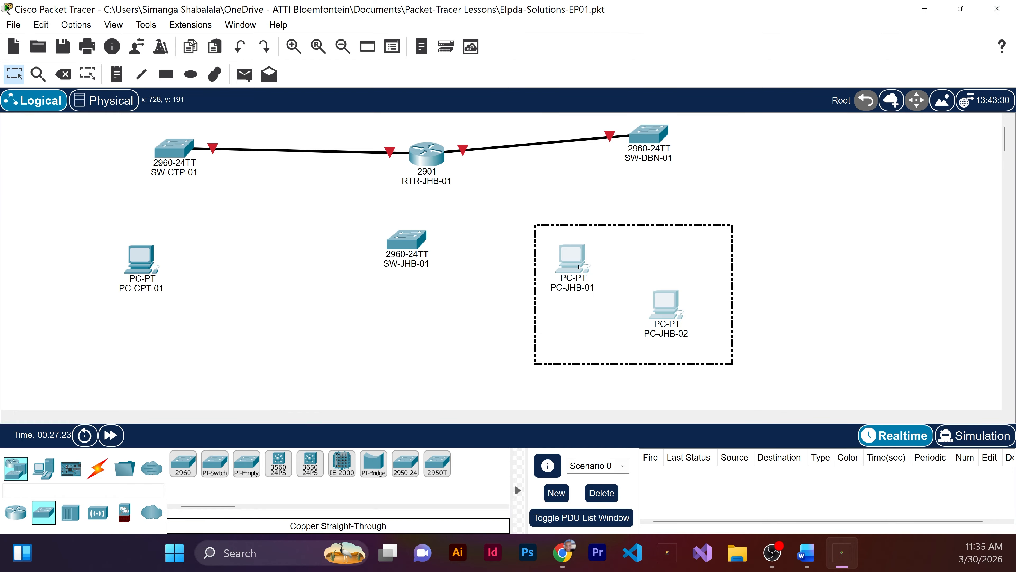
{"action": "left_click_drag", "start_coordinate": [579, 266], "coordinate": [542, 310]}
{"action": "left_click", "coordinate": [615, 242]}
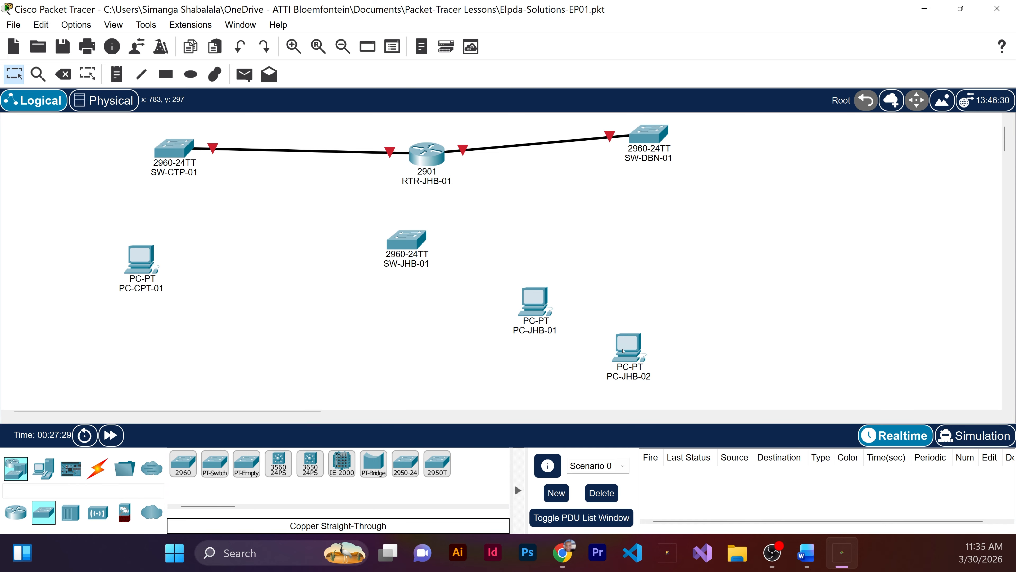
{"action": "left_click_drag", "start_coordinate": [622, 350], "coordinate": [595, 250]}
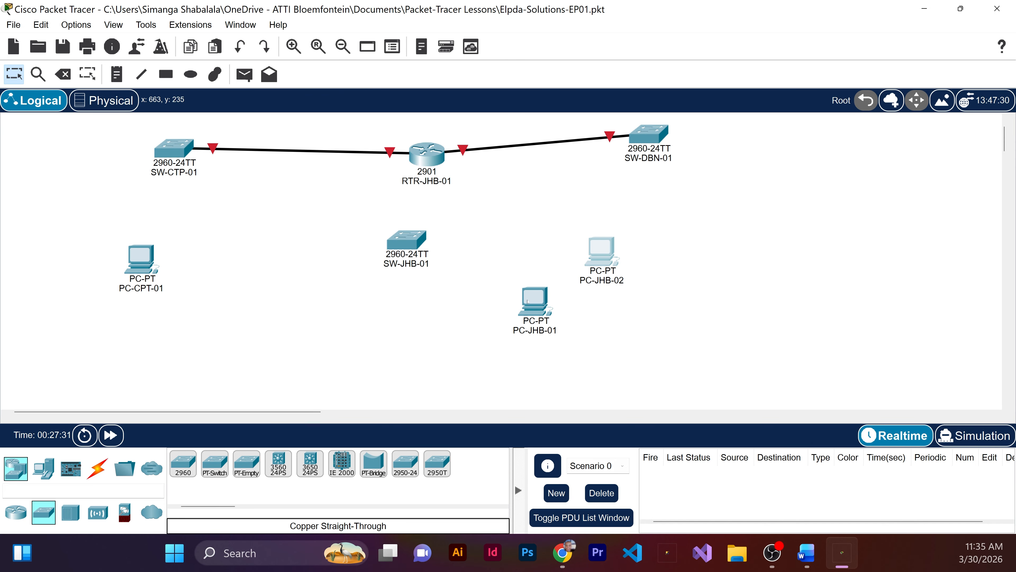
{"action": "left_click_drag", "start_coordinate": [528, 301], "coordinate": [561, 331]}
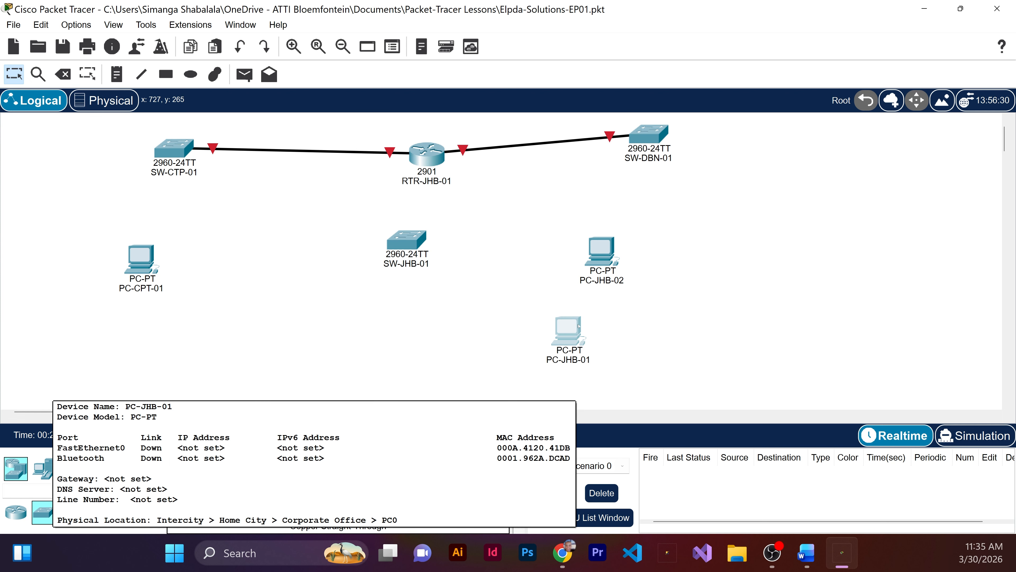
{"action": "left_click", "coordinate": [574, 338]}
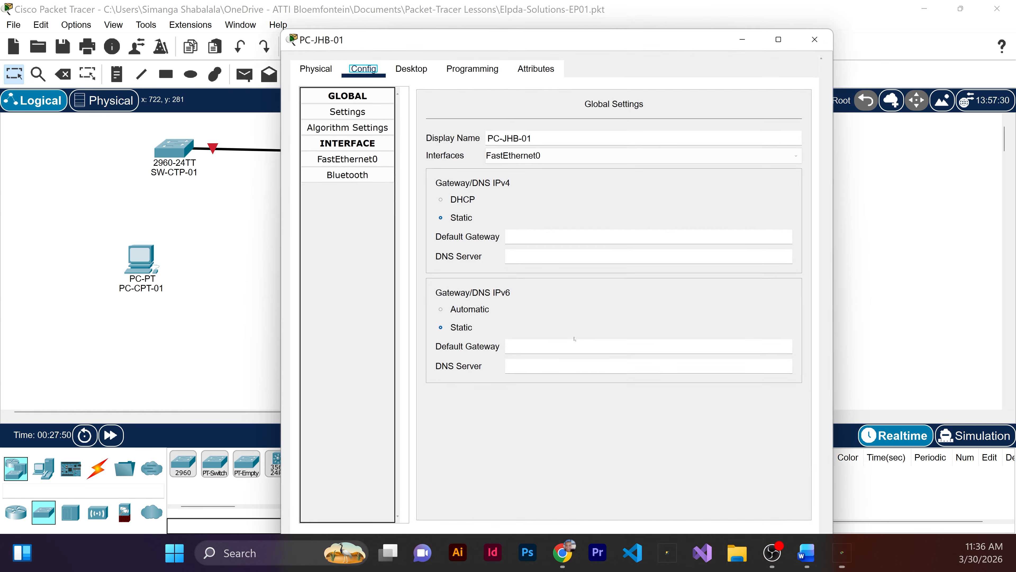
{"action": "left_click", "coordinate": [816, 39]}
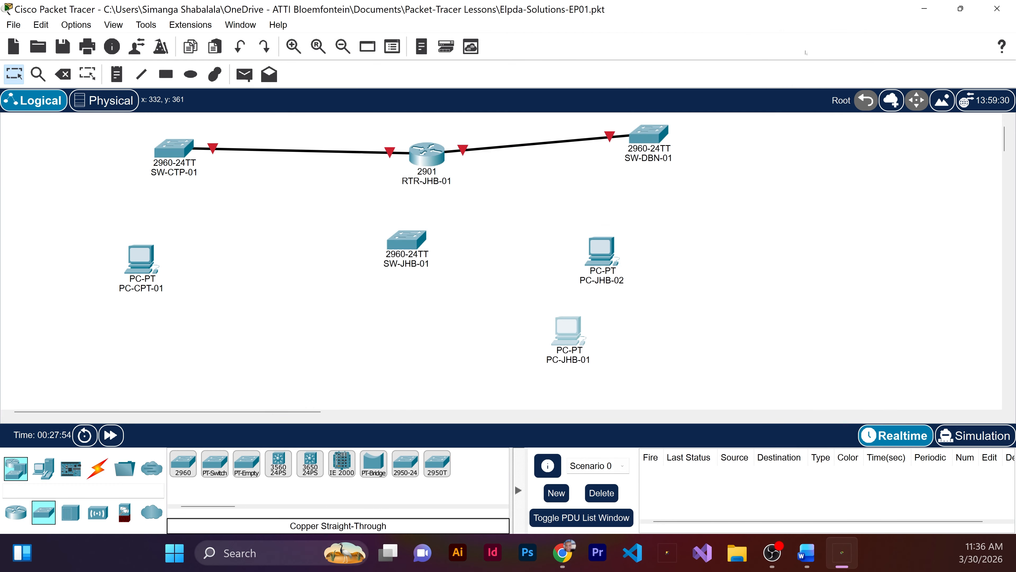
Connect FastEthernet0 of PC-JHB-01 to FastEthernet0/1 of SW-JHB-01 with a copper straight-through cable.
{"action": "left_click", "coordinate": [97, 470]}
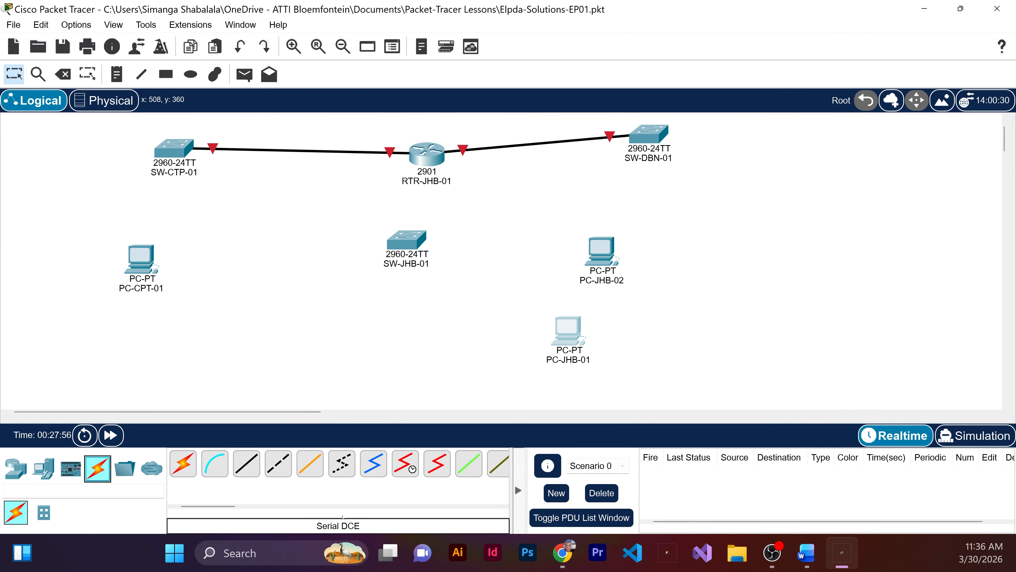
{"action": "left_click", "coordinate": [248, 457]}
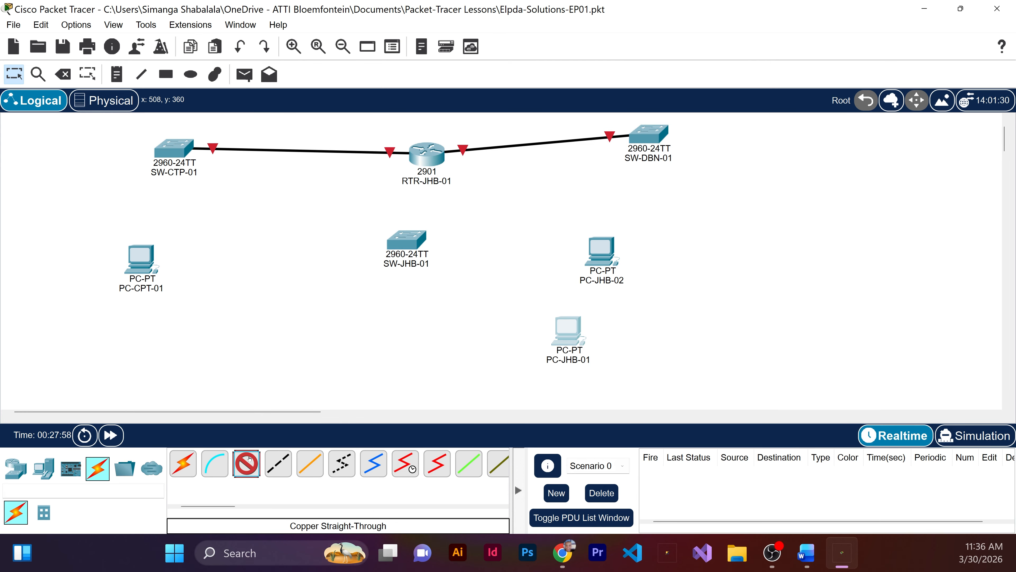
{"action": "left_click", "coordinate": [570, 343]}
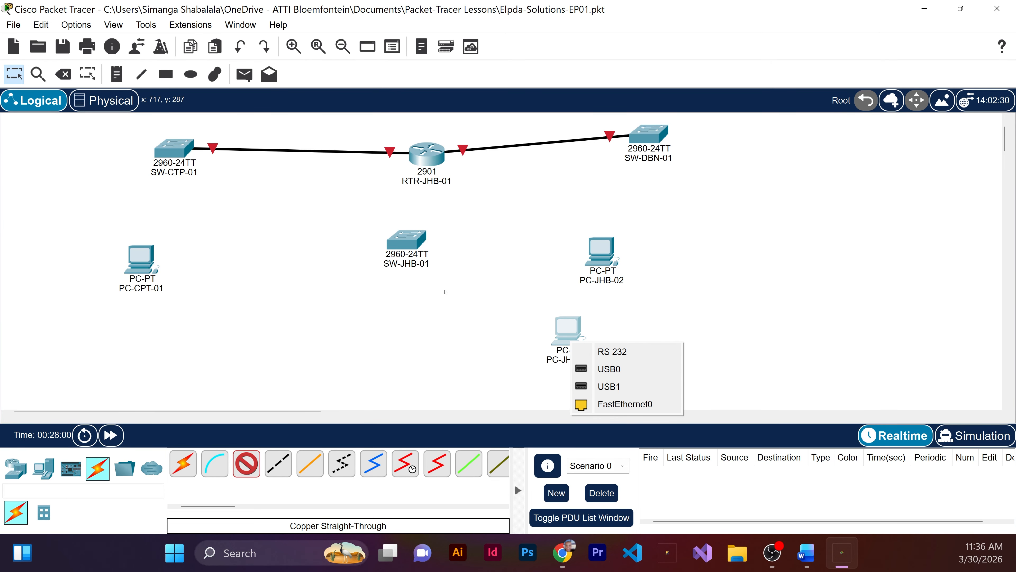
{"action": "left_click", "coordinate": [631, 405]}
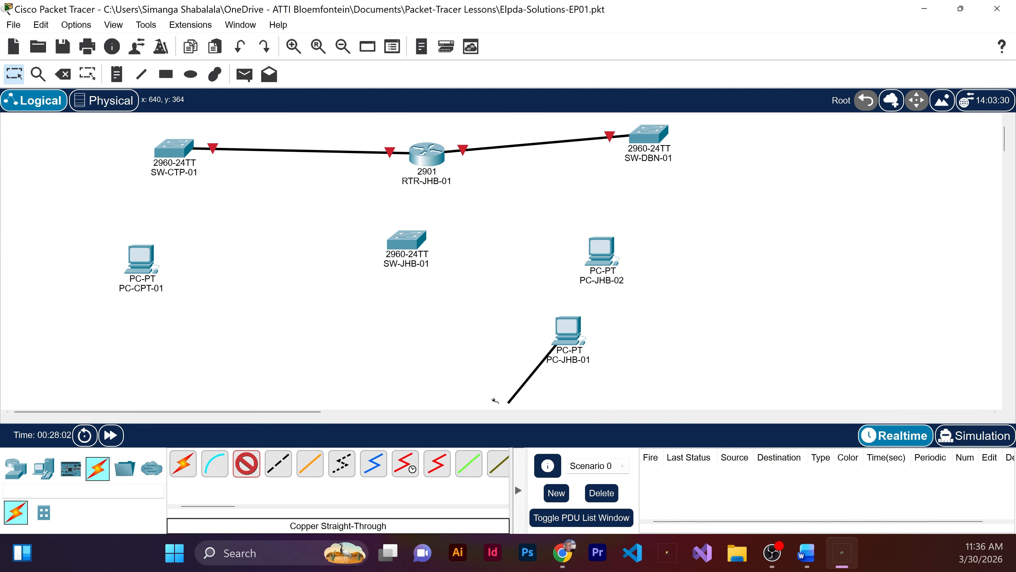
{"action": "left_click", "coordinate": [410, 243]}
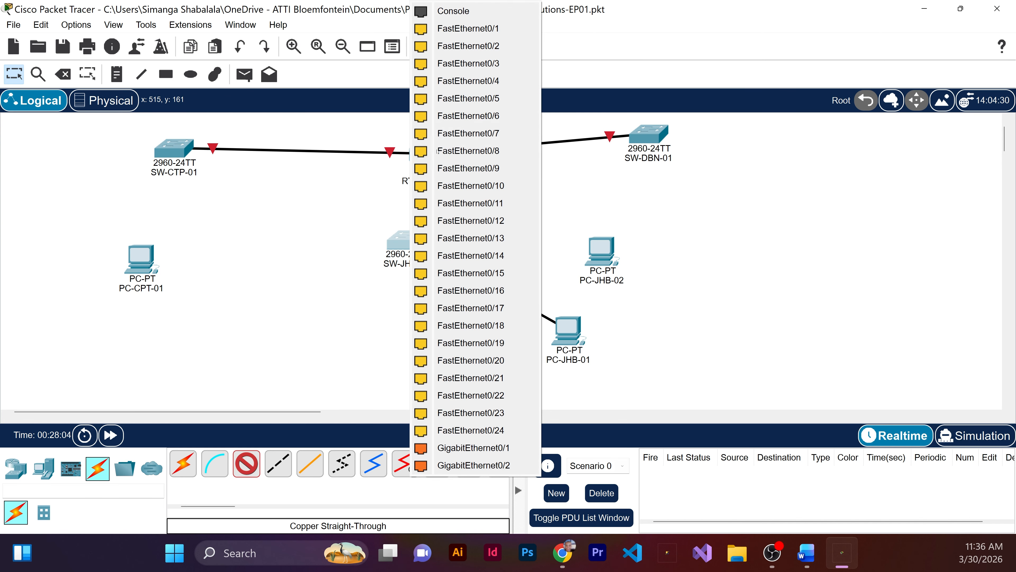
{"action": "left_click", "coordinate": [471, 29]}
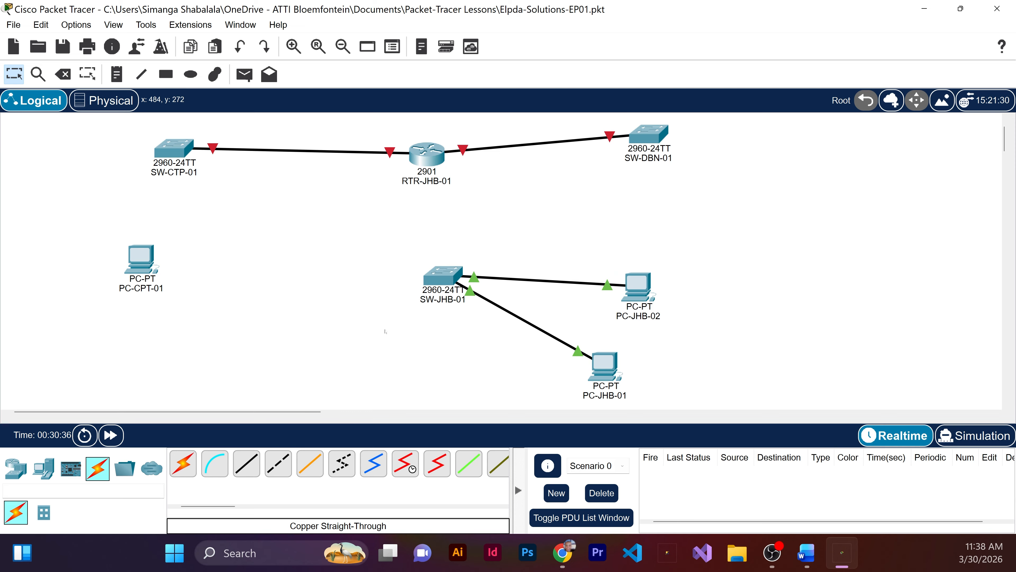
{"action": "left_click", "coordinate": [244, 464]}
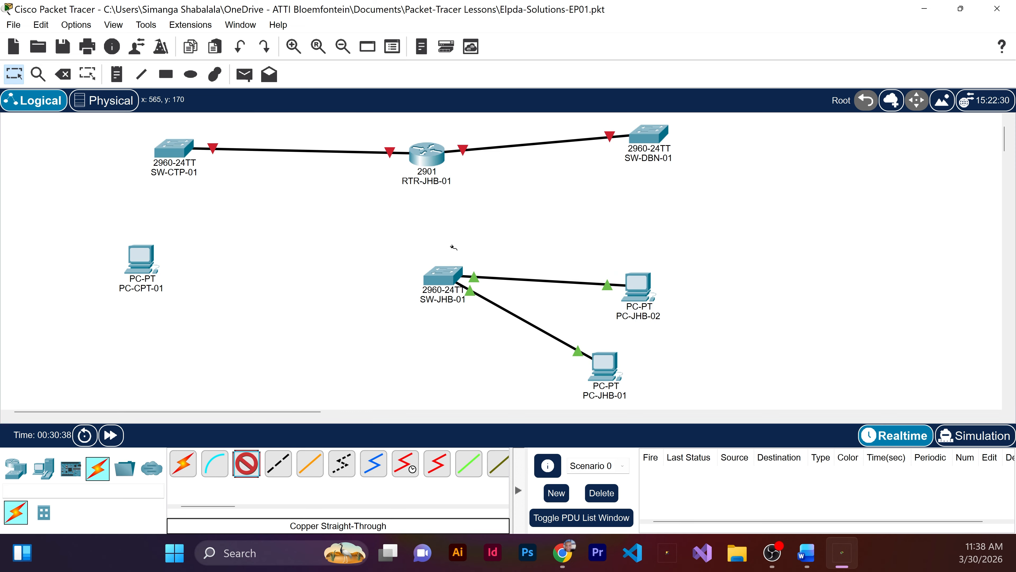
{"action": "left_click", "coordinate": [460, 266]}
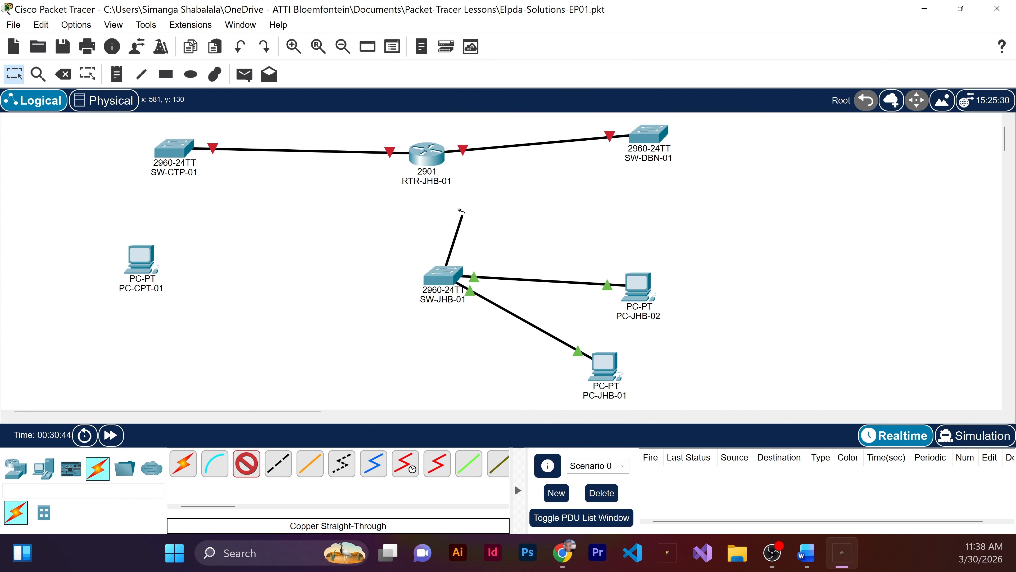
{"action": "left_click", "coordinate": [432, 165]}
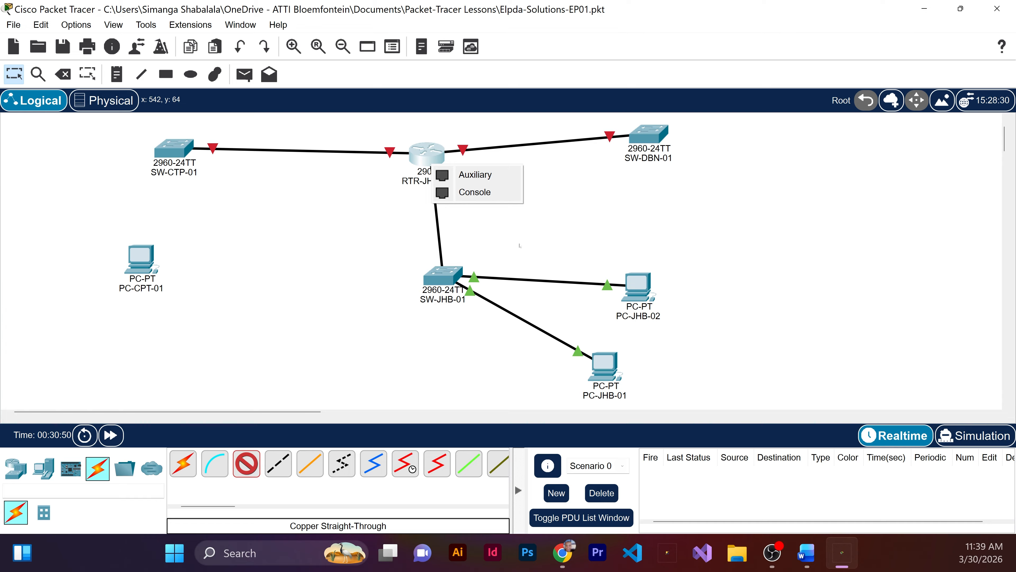
{"action": "left_click", "coordinate": [516, 261]}
{"action": "key", "text": "Escape"}
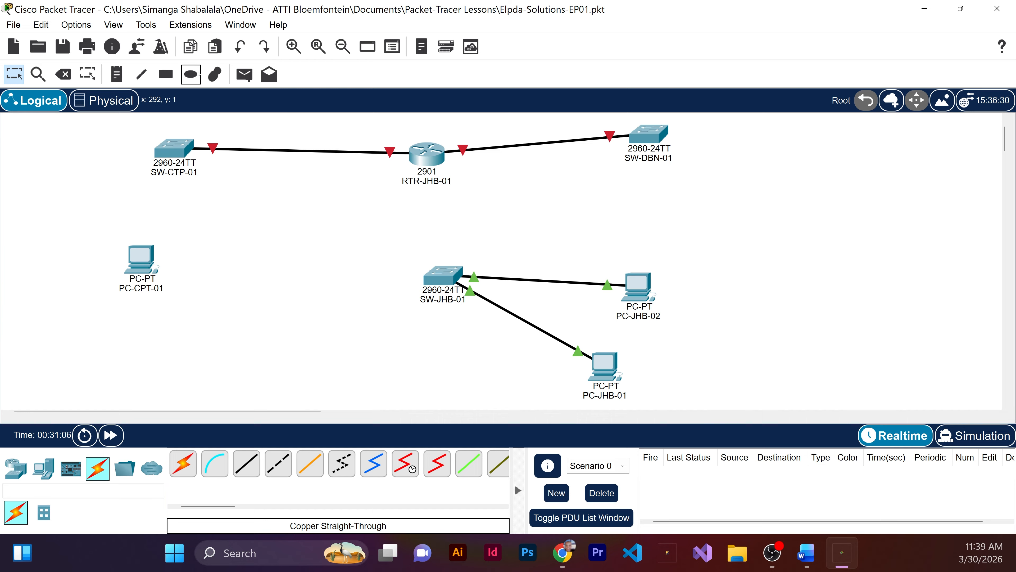
Delete the links connecting RTR-JHB-01 to SW-CTP-01 and to SW-DBN-01.
{"action": "left_click", "coordinate": [68, 73]}
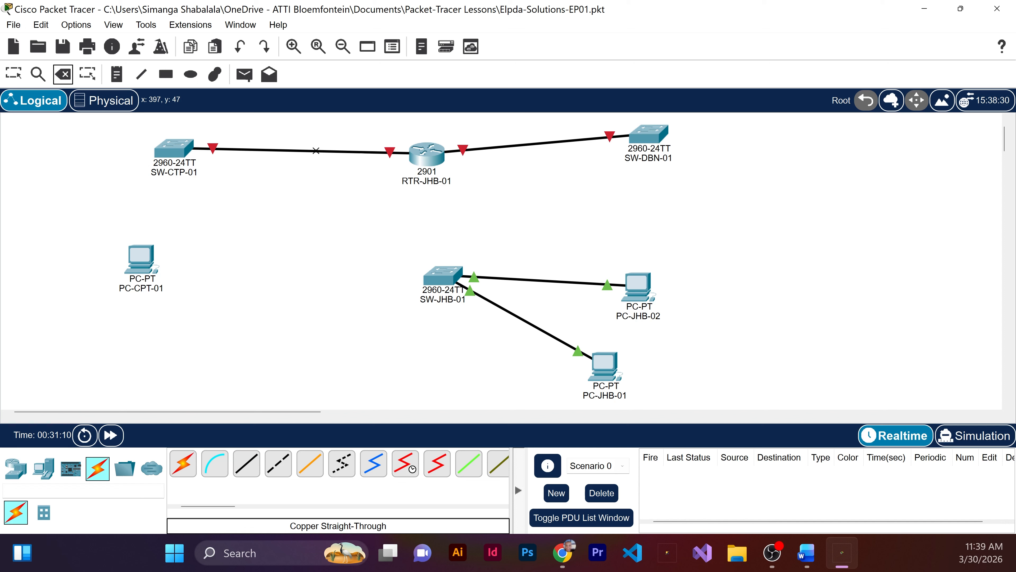
{"action": "left_click", "coordinate": [315, 154]}
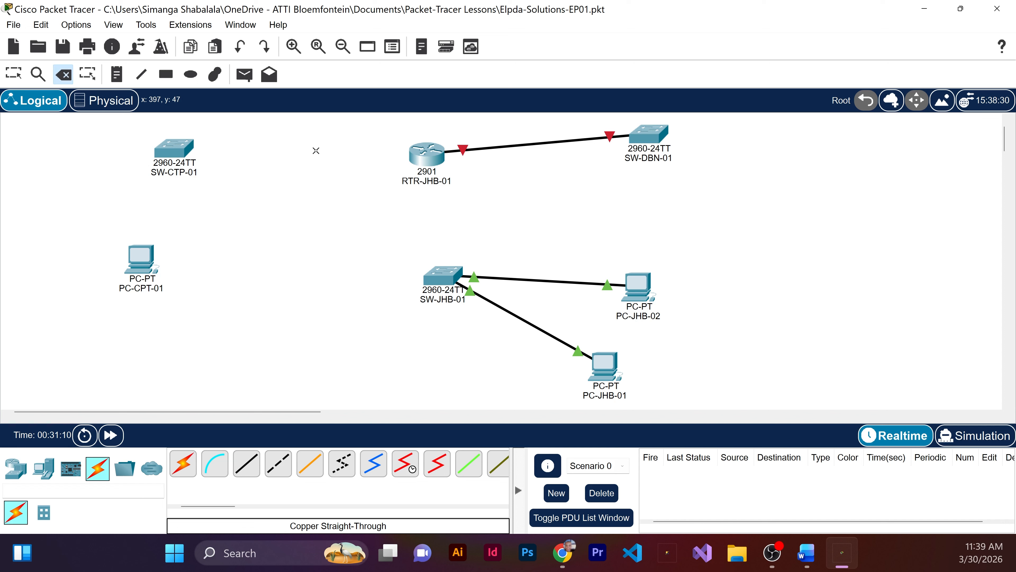
{"action": "left_click", "coordinate": [529, 142]}
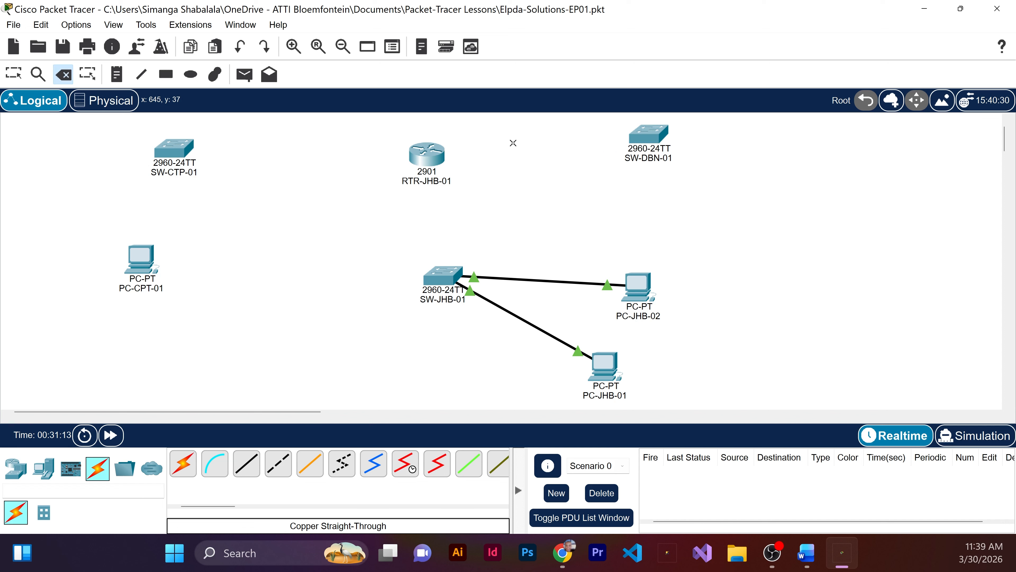
{"action": "key", "text": "Escape"}
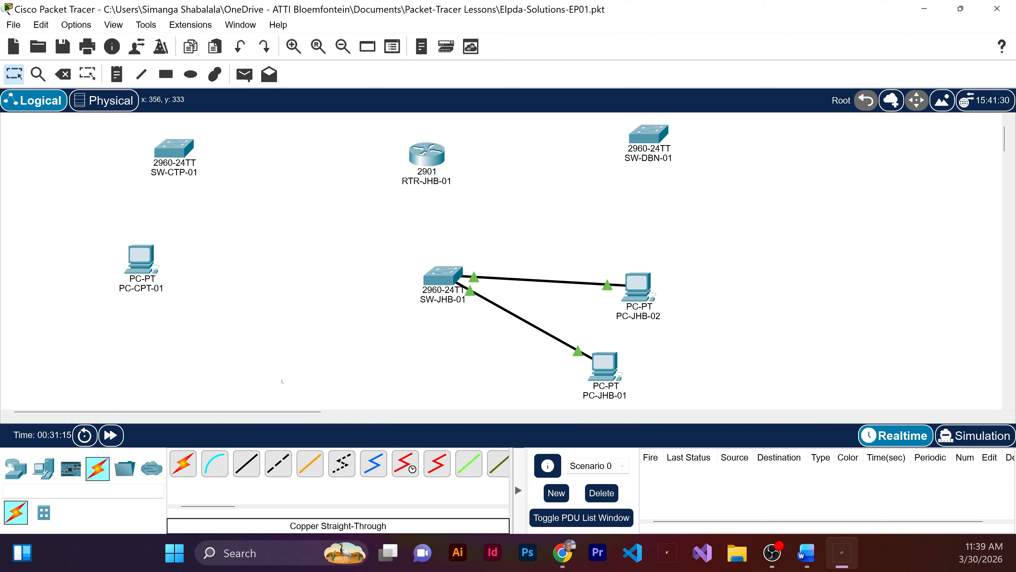
Connect GigabitEthernet0/1 of SW-JHB-01 to GigabitEthernet0/0 of RTR-JHB-01 with a copper straight-through cable.
{"action": "left_click", "coordinate": [254, 468]}
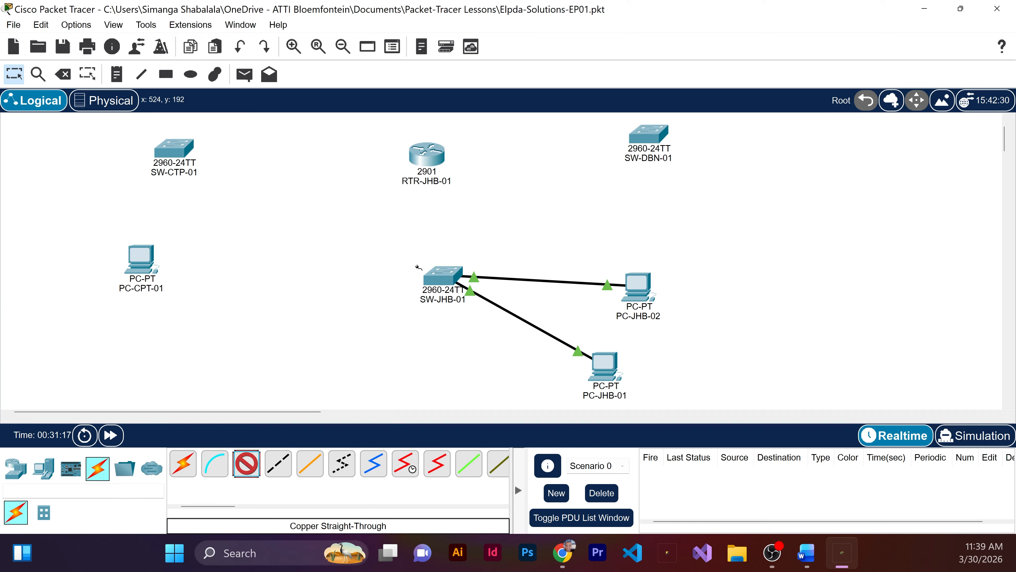
{"action": "left_click", "coordinate": [445, 276]}
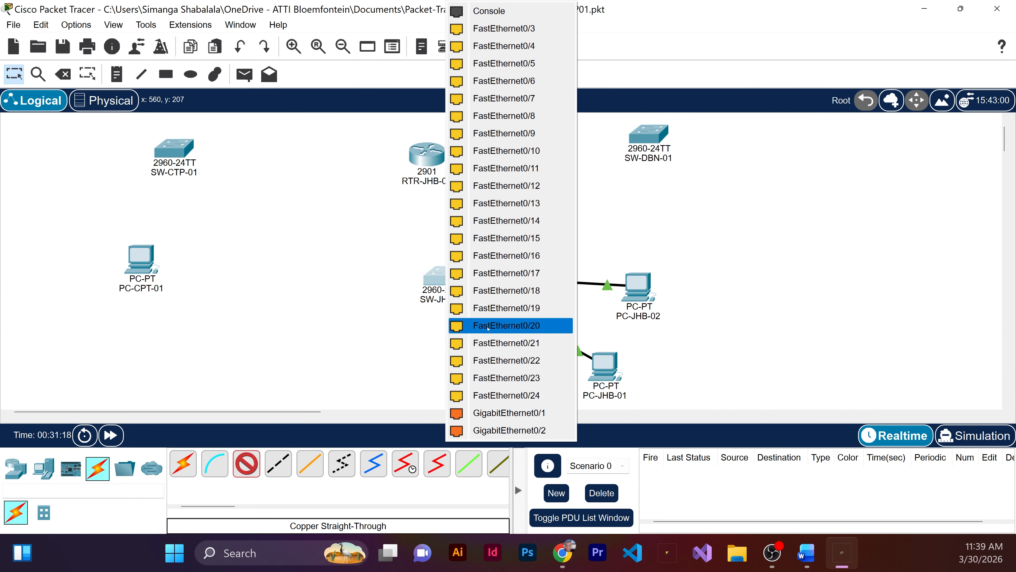
{"action": "left_click", "coordinate": [496, 416]}
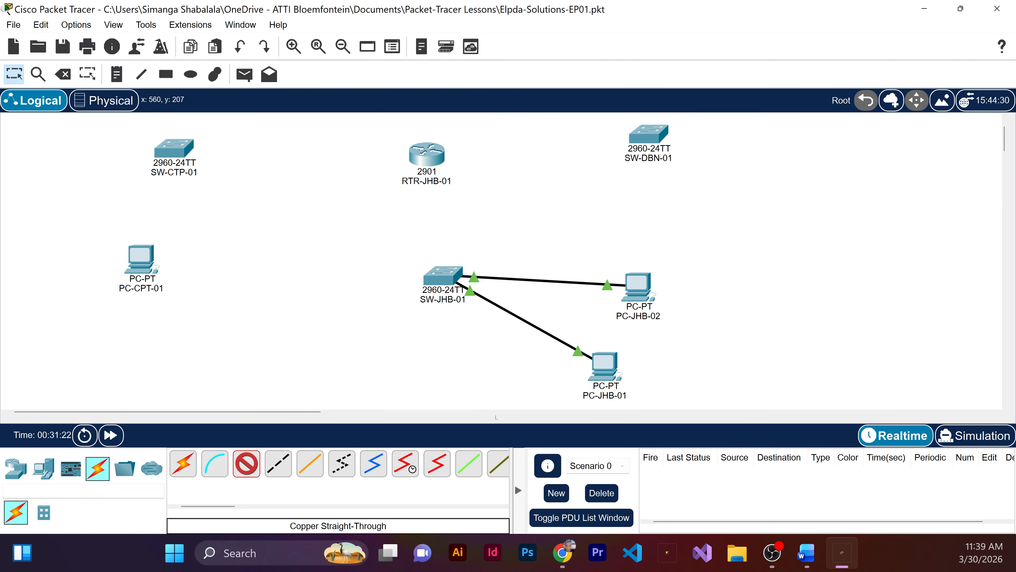
{"action": "left_click", "coordinate": [431, 158]}
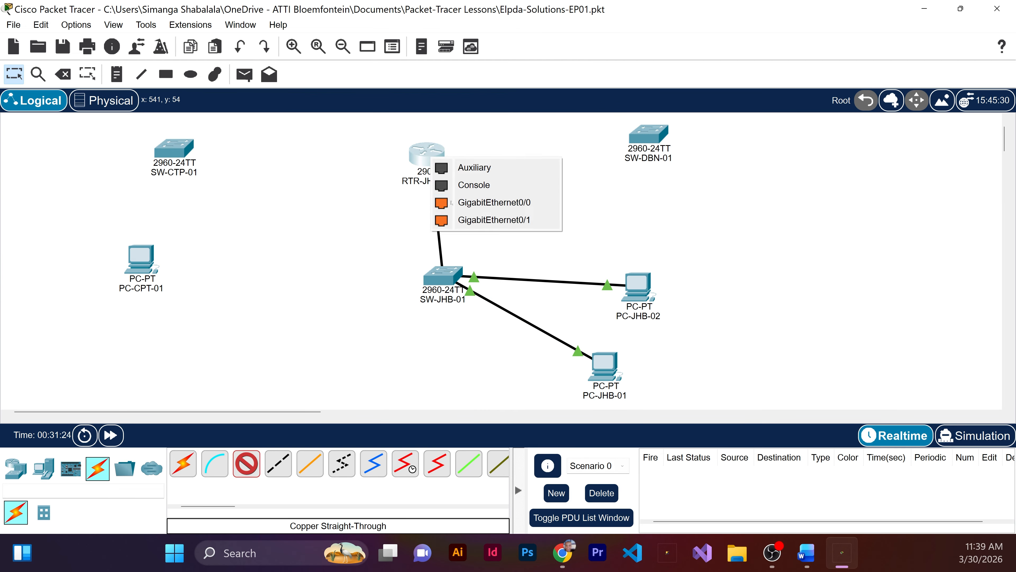
{"action": "left_click", "coordinate": [489, 202]}
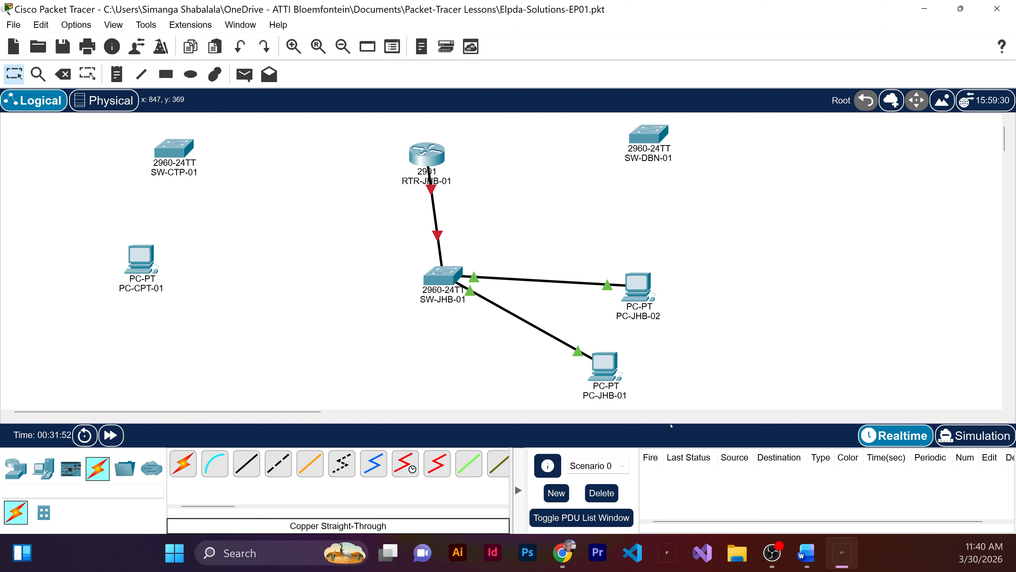
Connect FastEthernet0 of PC-CPT-01 to GigabitEthernet0/2 of SW-JHB-01 with a copper straight-through cable, and delete that link again.
{"action": "left_click", "coordinate": [246, 463]}
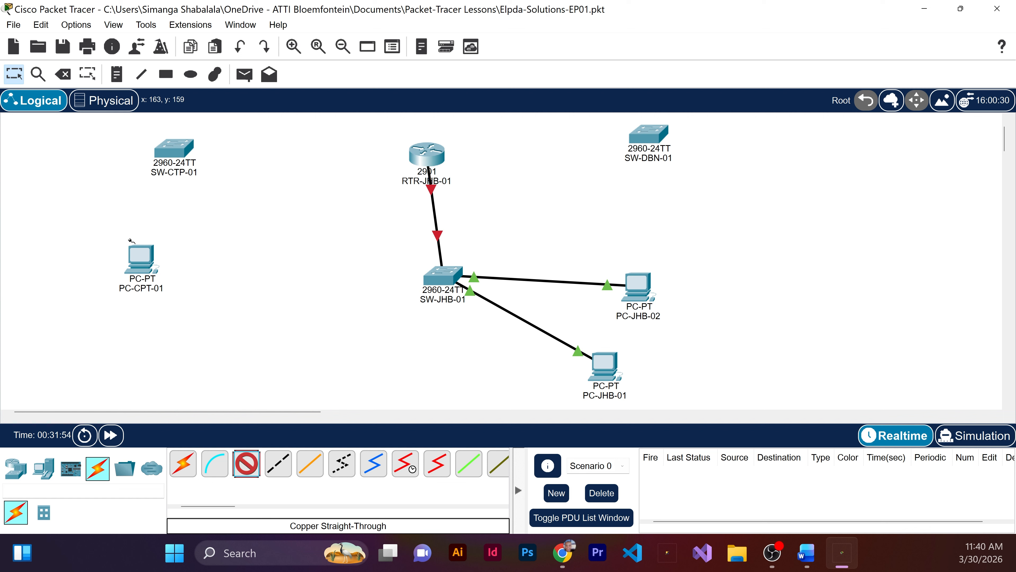
{"action": "left_click", "coordinate": [145, 263]}
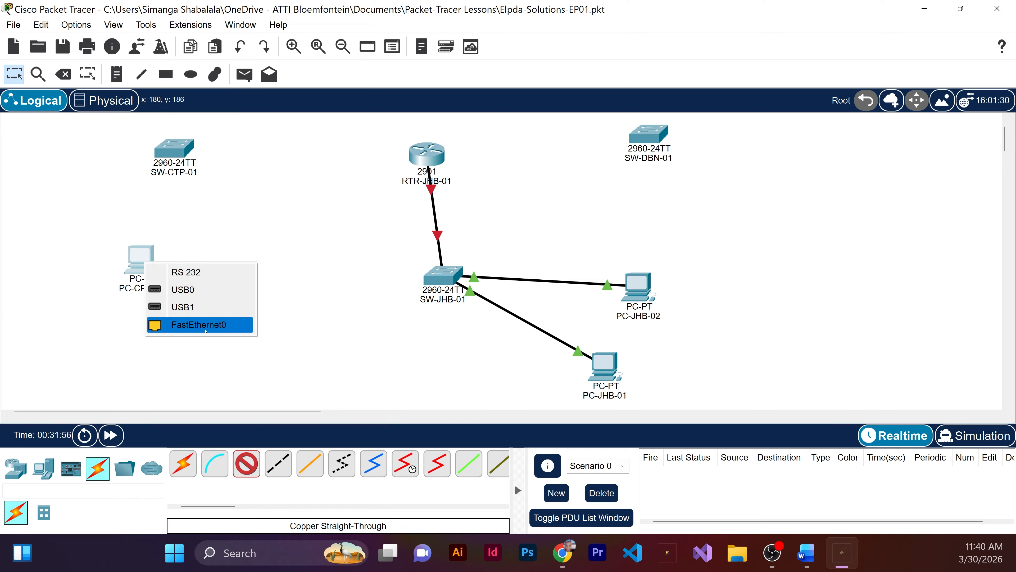
{"action": "left_click", "coordinate": [199, 324]}
{"action": "left_click", "coordinate": [426, 292]}
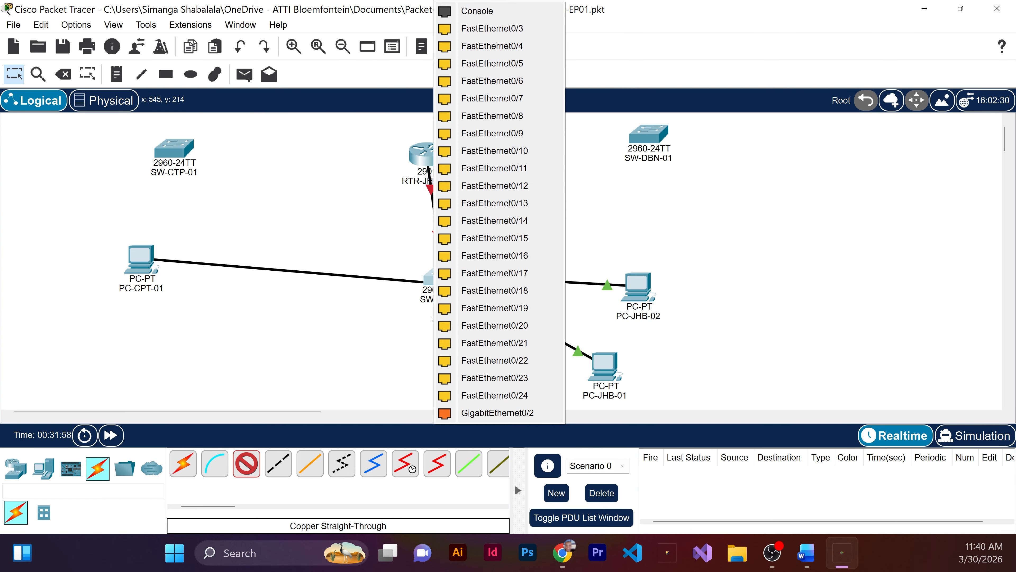
{"action": "left_click", "coordinate": [499, 415]}
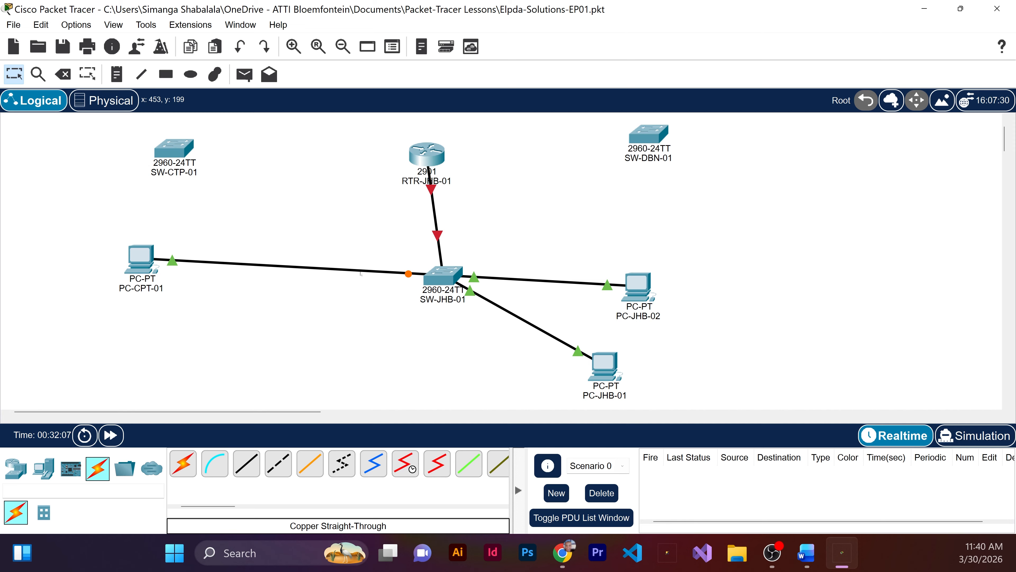
{"action": "left_click", "coordinate": [63, 74]}
{"action": "left_click", "coordinate": [323, 265]}
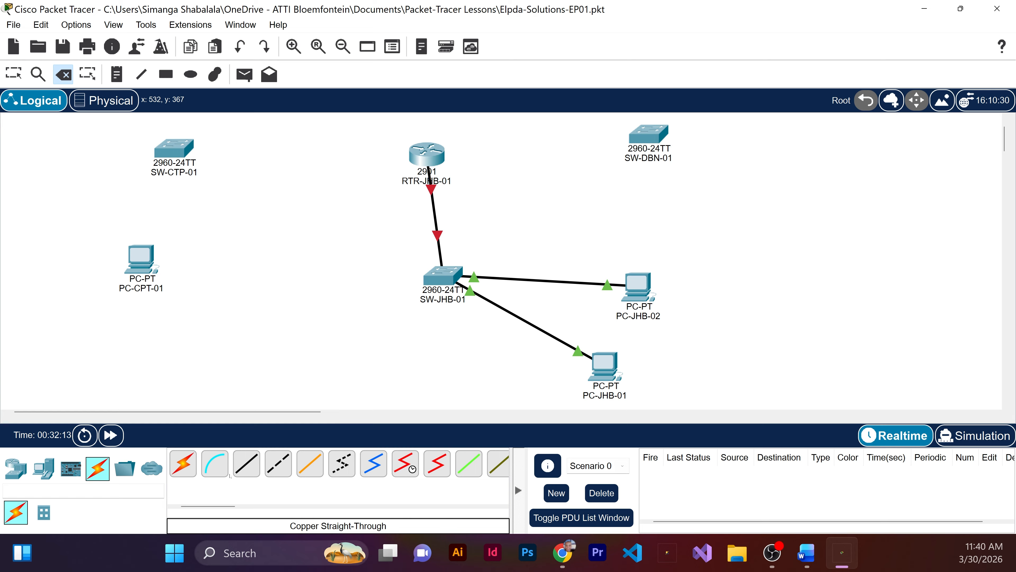
{"action": "left_click", "coordinate": [244, 466]}
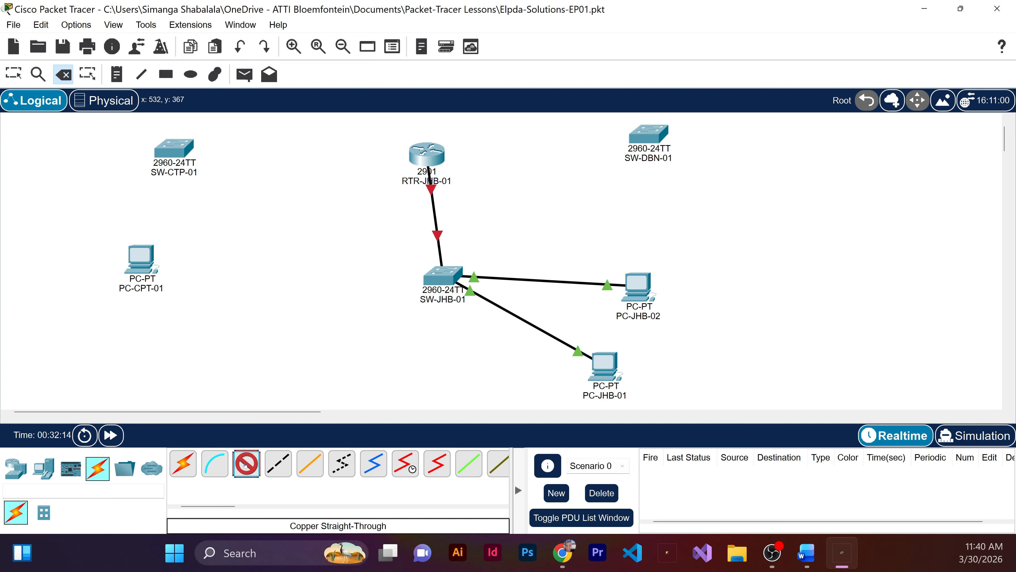
{"action": "left_click", "coordinate": [152, 280]}
{"action": "left_click", "coordinate": [176, 332]}
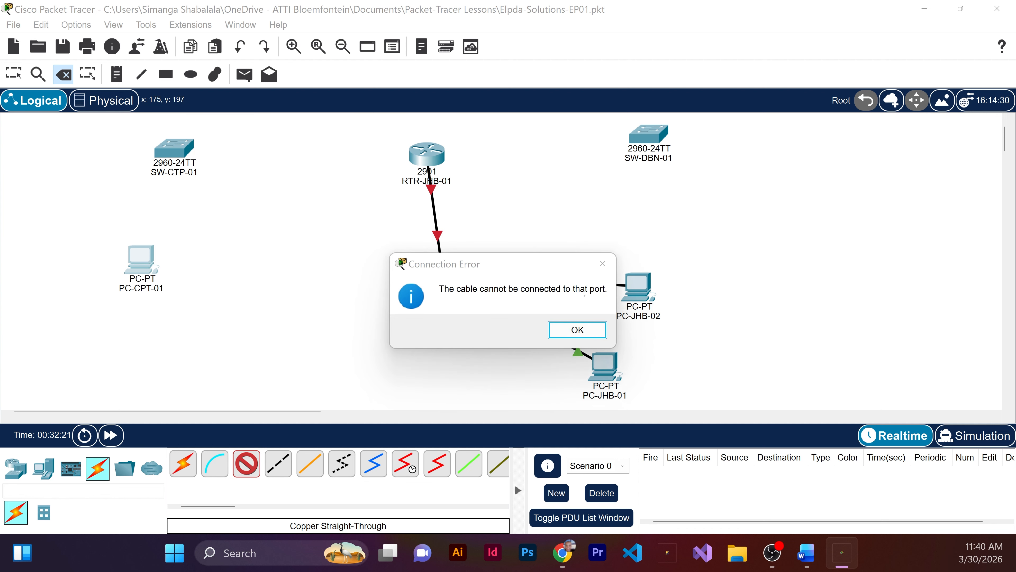
{"action": "left_click", "coordinate": [576, 331]}
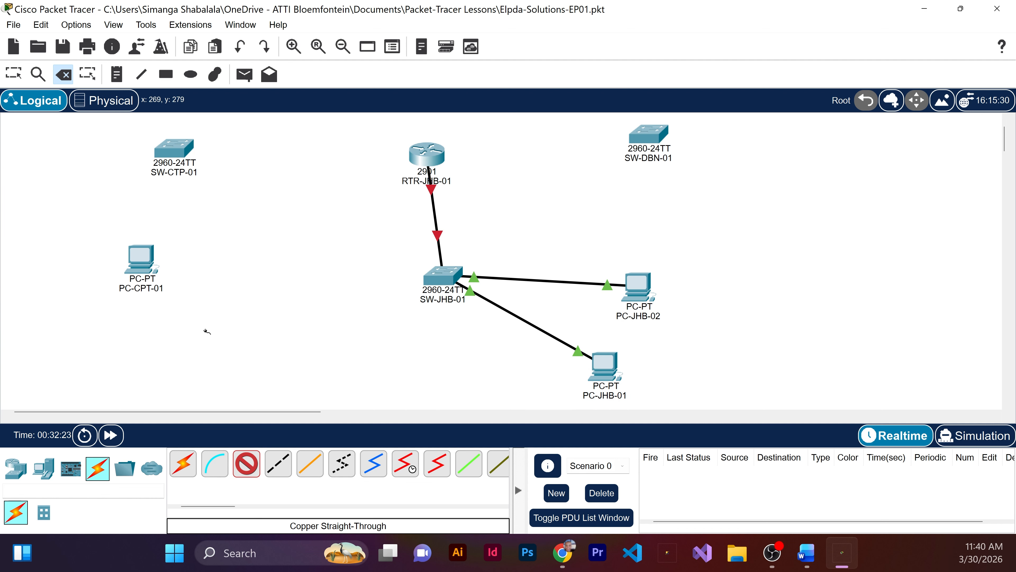
Connect FastEthernet0 of PC-CPT-01 to the free GigabitEthernet port of RTR-JHB-01 with a copper straight-through cable.
{"action": "left_click", "coordinate": [278, 463]}
{"action": "left_click", "coordinate": [136, 268]}
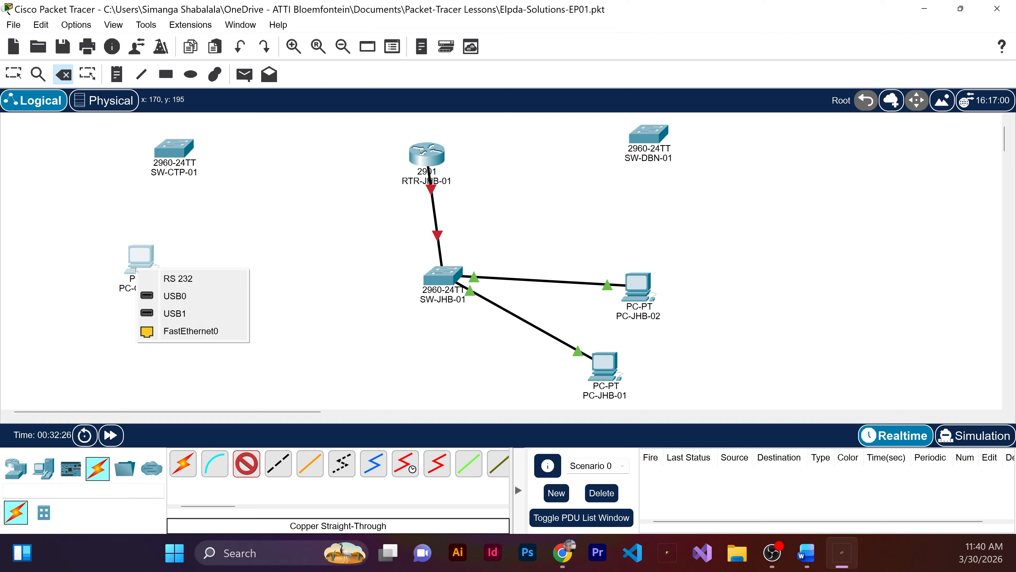
{"action": "left_click", "coordinate": [190, 331]}
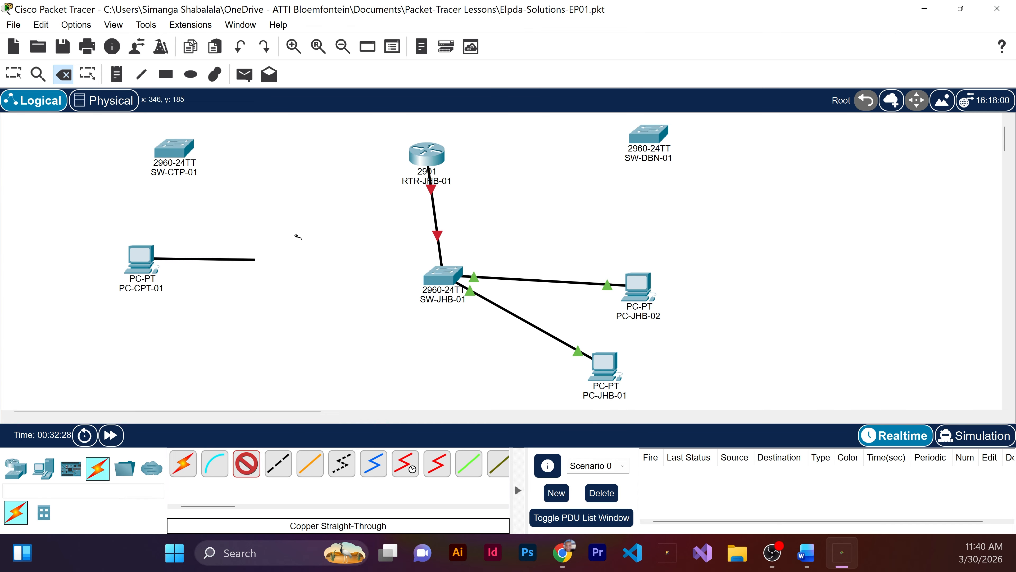
{"action": "left_click", "coordinate": [423, 162]}
{"action": "left_click", "coordinate": [468, 207]}
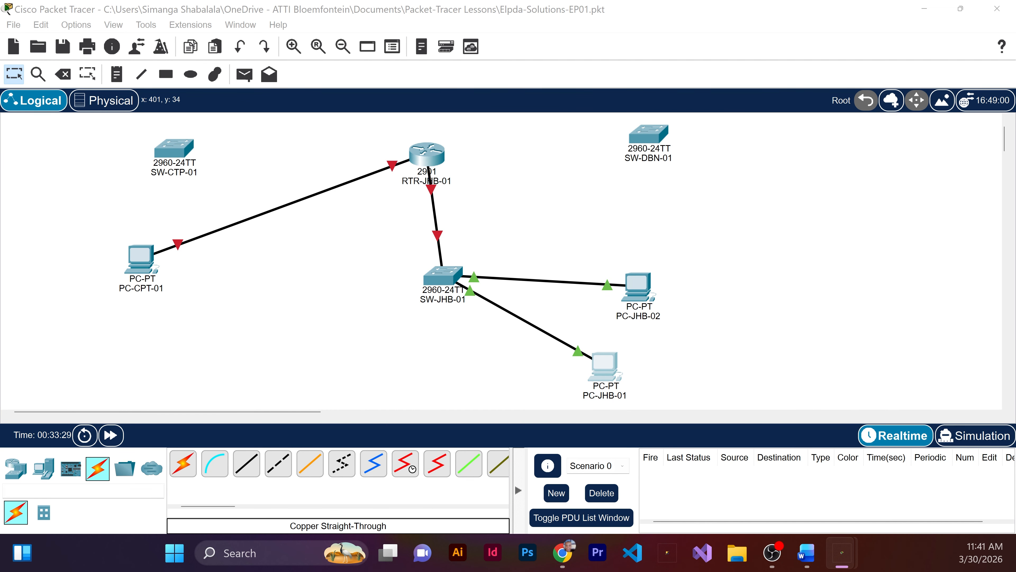
Give PC-JHB-01 the static IPv4 address 192.168.1.10, subnet mask 255.255.255.0 and default gateway 192.168.1.1.
{"action": "left_click_drag", "start_coordinate": [0, 120], "coordinate": [328, 219]}
{"action": "left_click", "coordinate": [418, 231]}
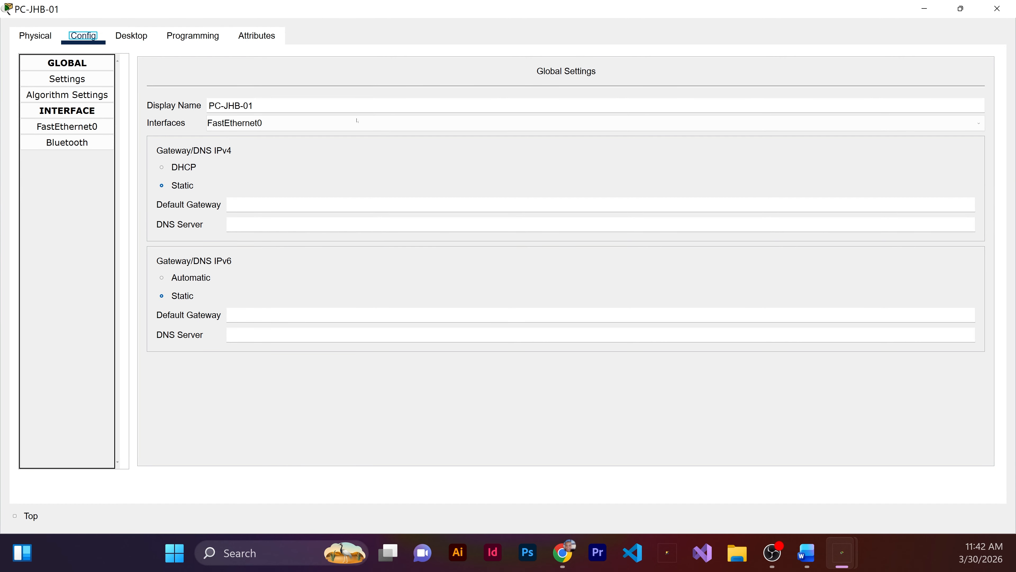
{"action": "left_click", "coordinate": [146, 40]}
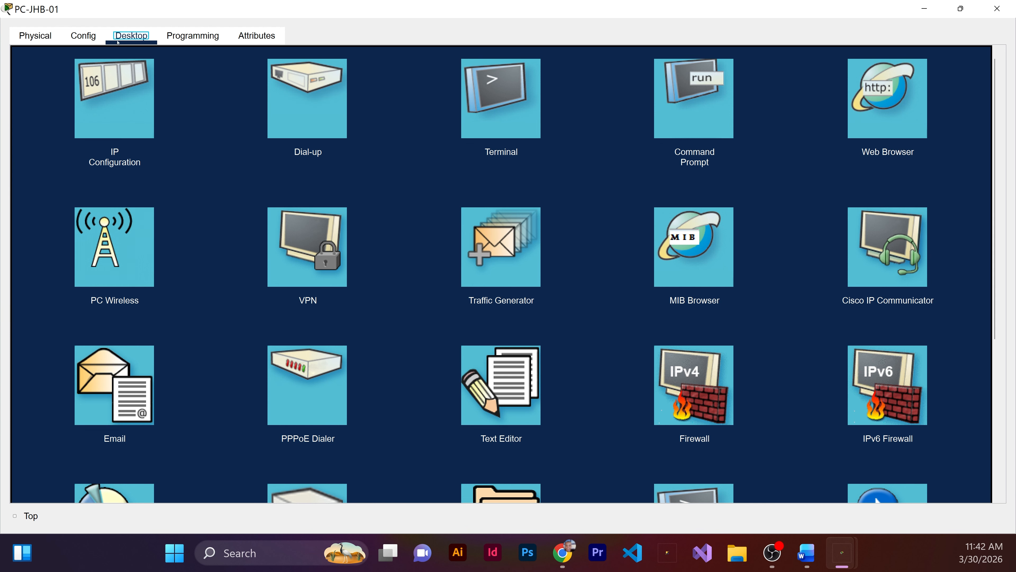
{"action": "left_click", "coordinate": [111, 113]}
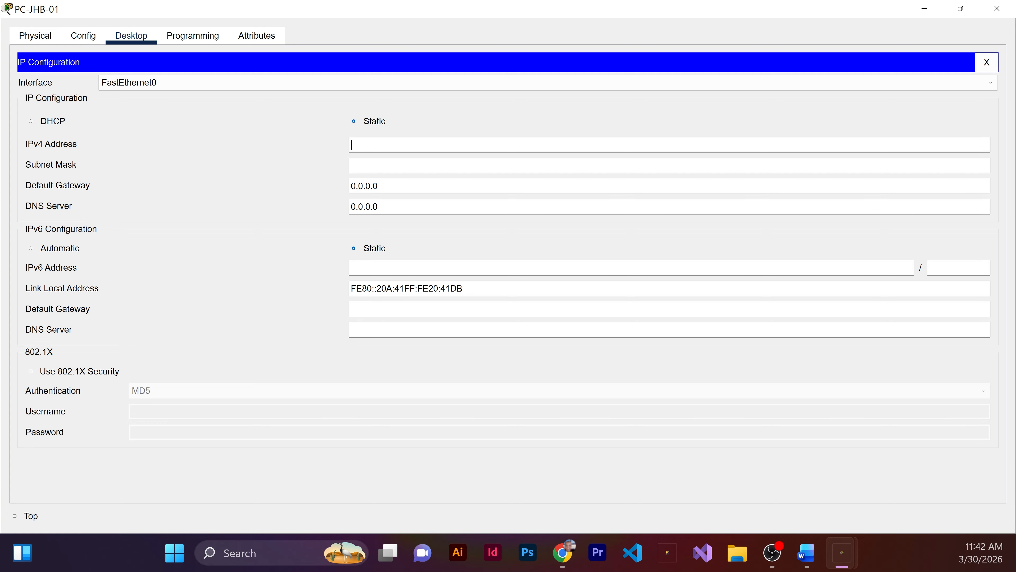
{"action": "type", "text": "192.168.1.10"}
{"action": "left_click", "coordinate": [403, 170]}
{"action": "left_click_drag", "start_coordinate": [380, 207], "coordinate": [308, 182]}
{"action": "left_click", "coordinate": [379, 186]}
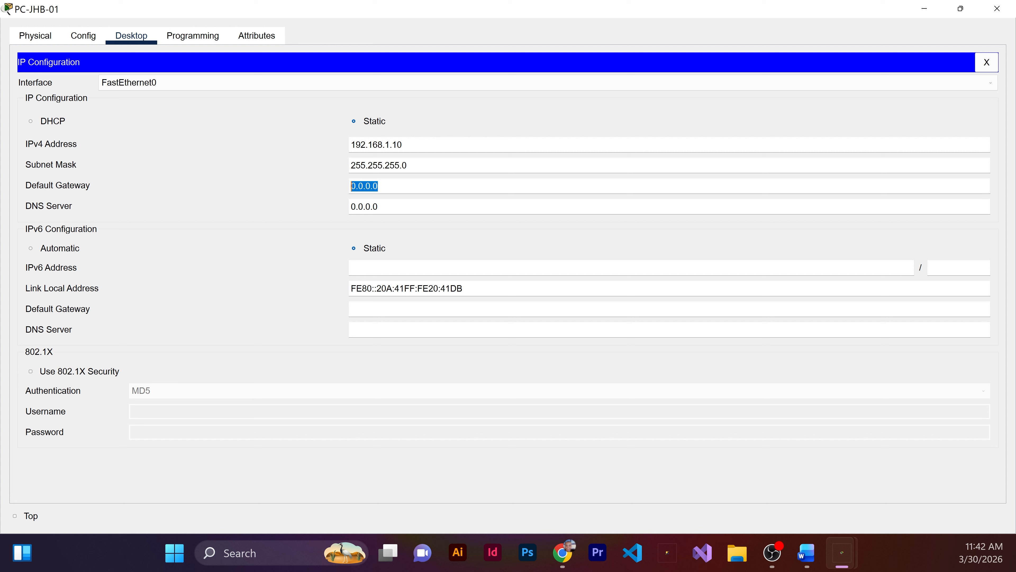
{"action": "type", "text": "192.1"}
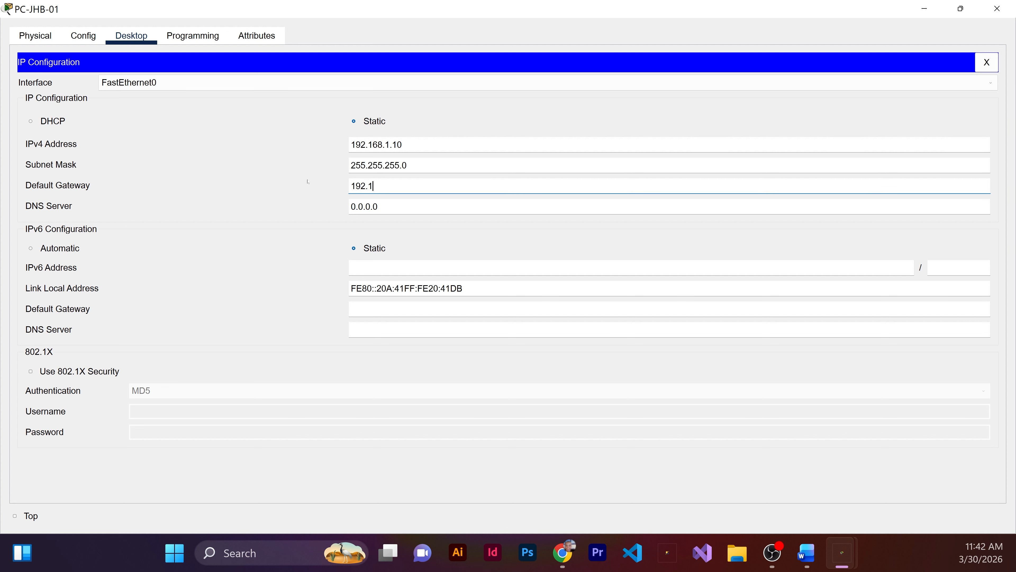
{"action": "type", "text": "68.1."}
{"action": "left_click", "coordinate": [997, 8]}
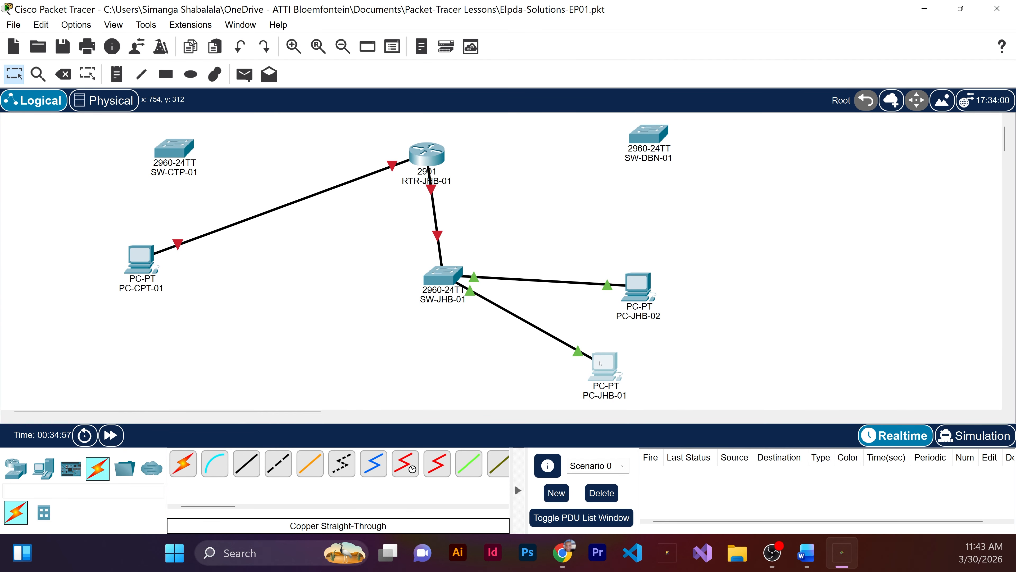
{"action": "mouse_move", "coordinate": [601, 363]}
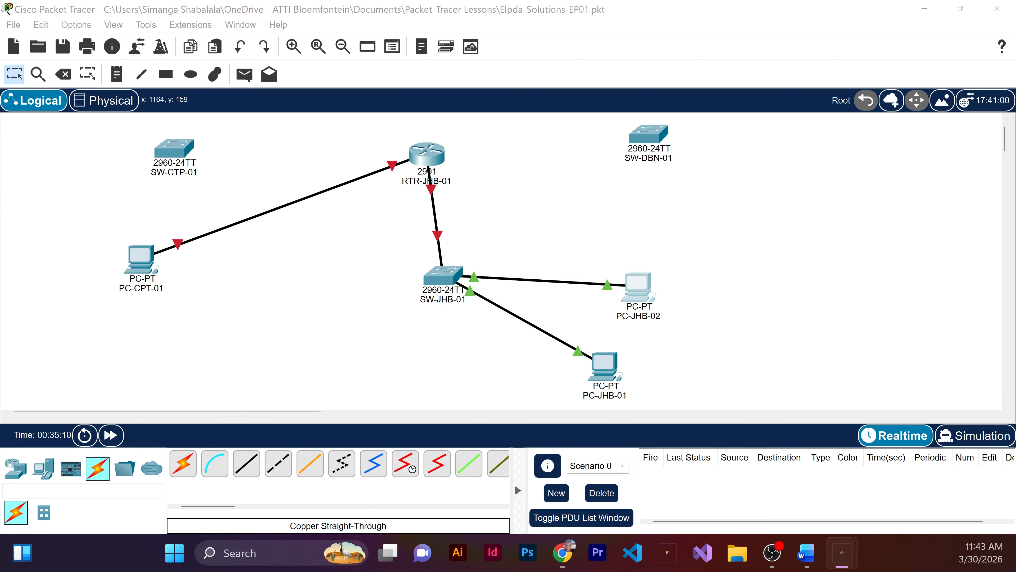
Give PC-JHB-02 the static IPv4 address 192.168.1.20, subnet mask 255.255.255.0 and default gateway 192.168.1.1.
{"action": "left_click_drag", "start_coordinate": [0, 200], "coordinate": [336, 226]}
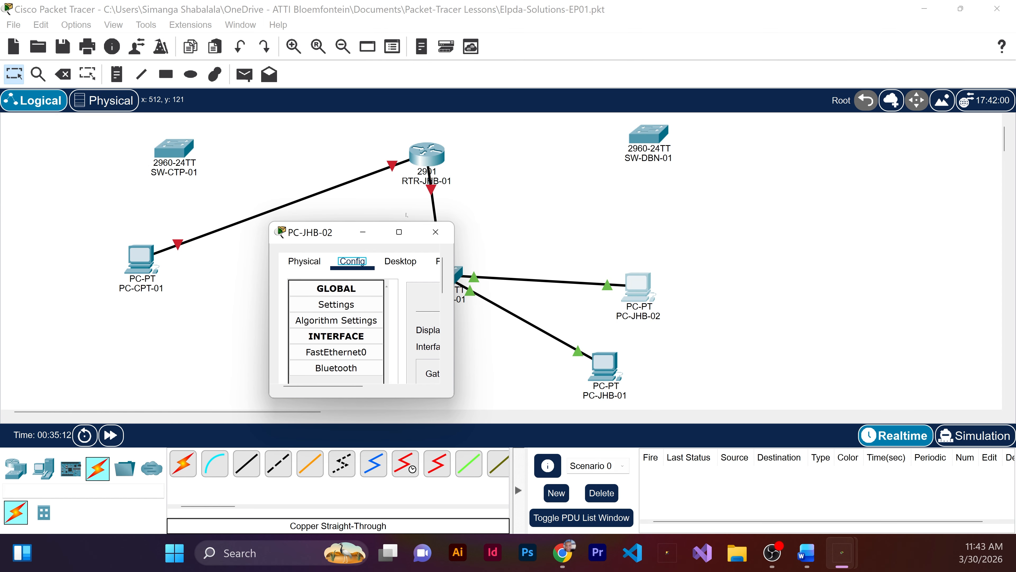
{"action": "left_click", "coordinate": [399, 232]}
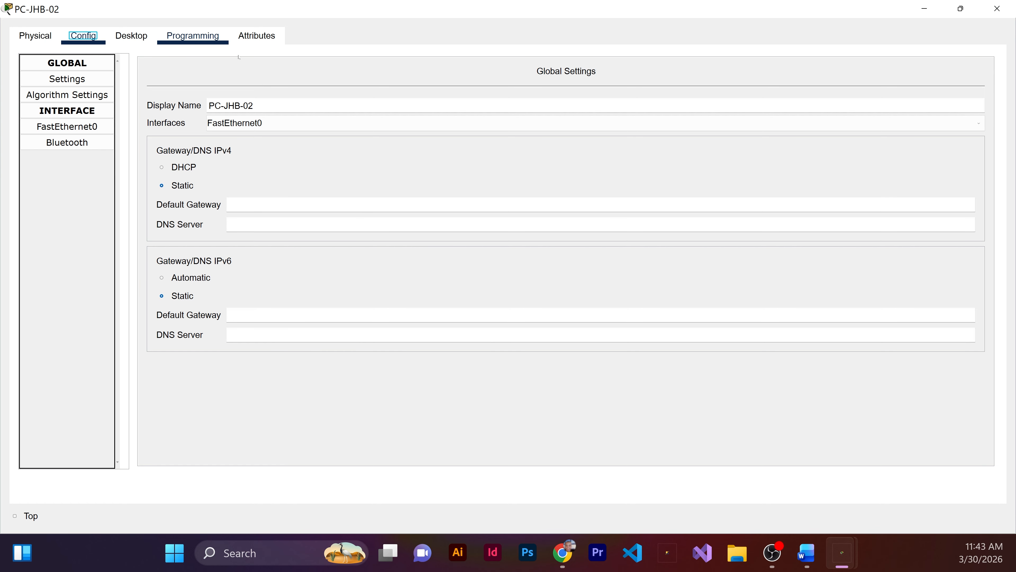
{"action": "left_click", "coordinate": [143, 38]}
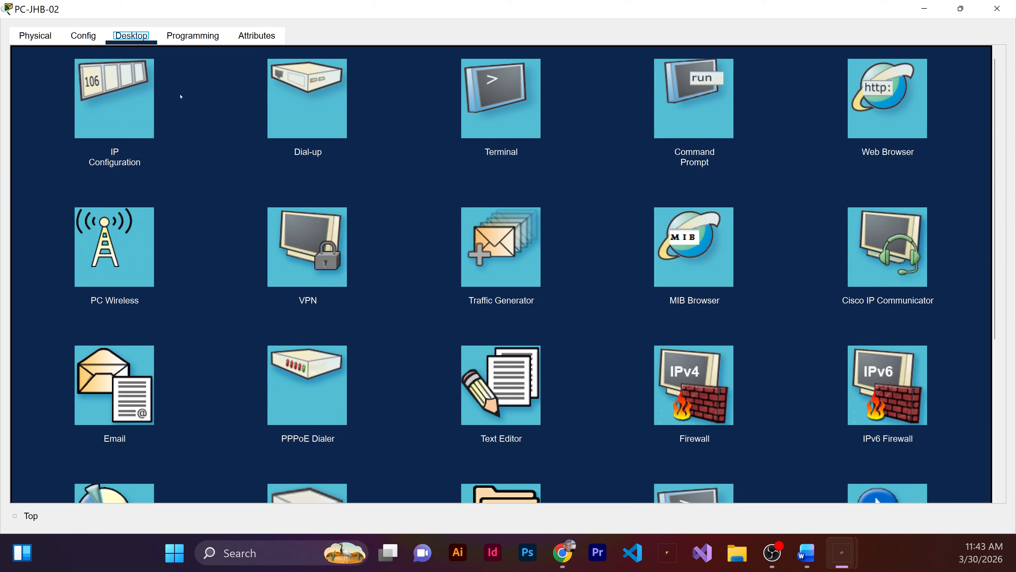
{"action": "left_click", "coordinate": [112, 106]}
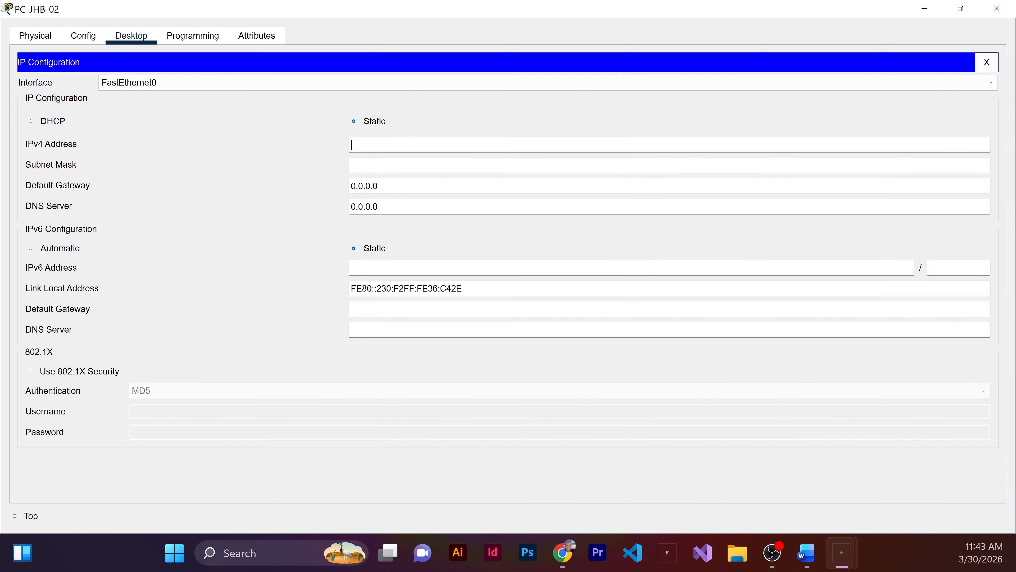
{"action": "type", "text": "192.168.1.20"}
{"action": "key", "text": "Tab"}
{"action": "key", "text": "Tab"}
{"action": "type", "text": "192."}
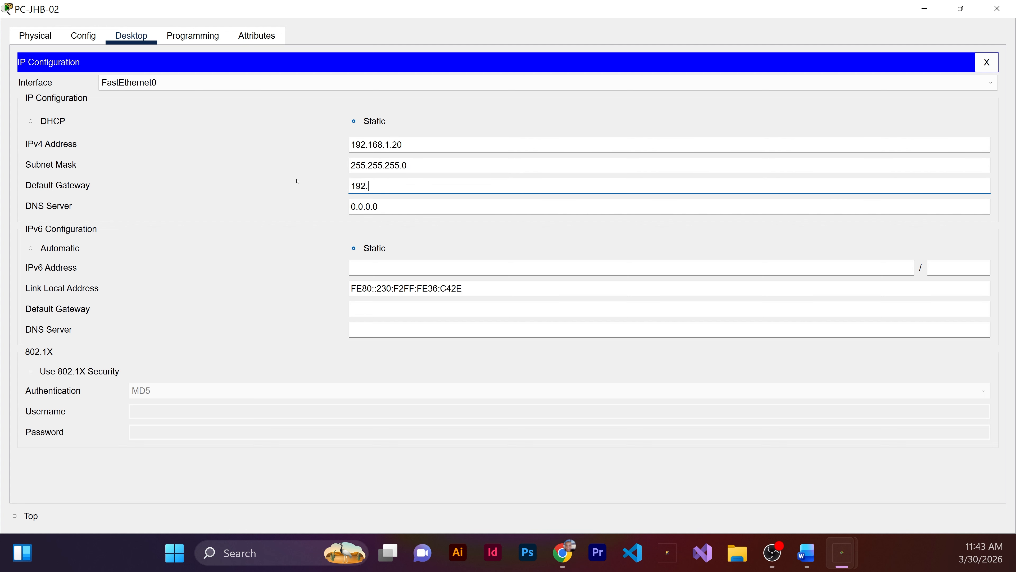
{"action": "type", "text": "168.1.1"}
{"action": "left_click", "coordinate": [1006, 10]}
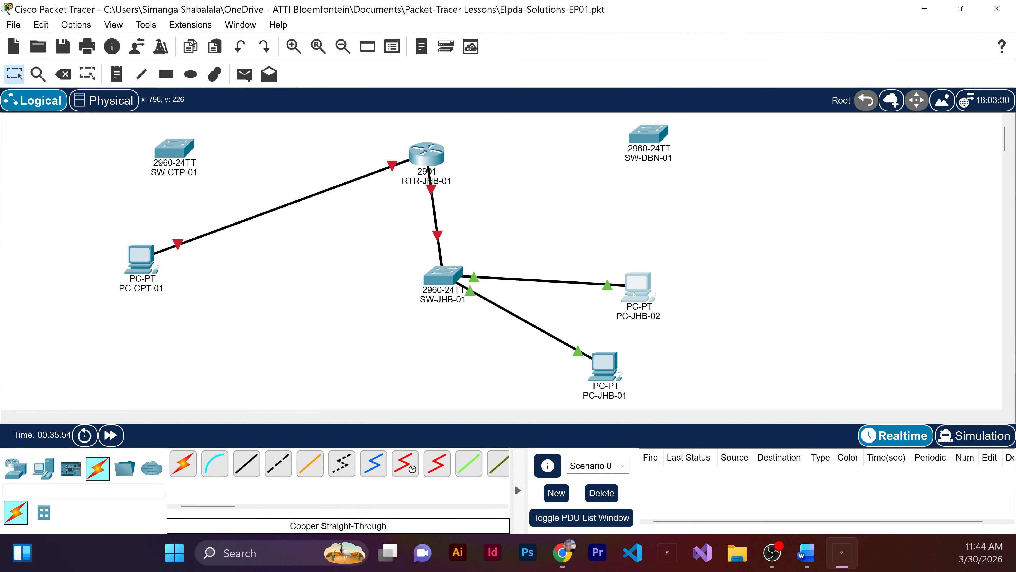
{"action": "mouse_move", "coordinate": [634, 295]}
Give PC-CPT-01 the static IPv4 address 192.168.2.10, subnet mask 255.255.255.0 and default gateway 192.168.2.1.
{"action": "left_click", "coordinate": [143, 264]}
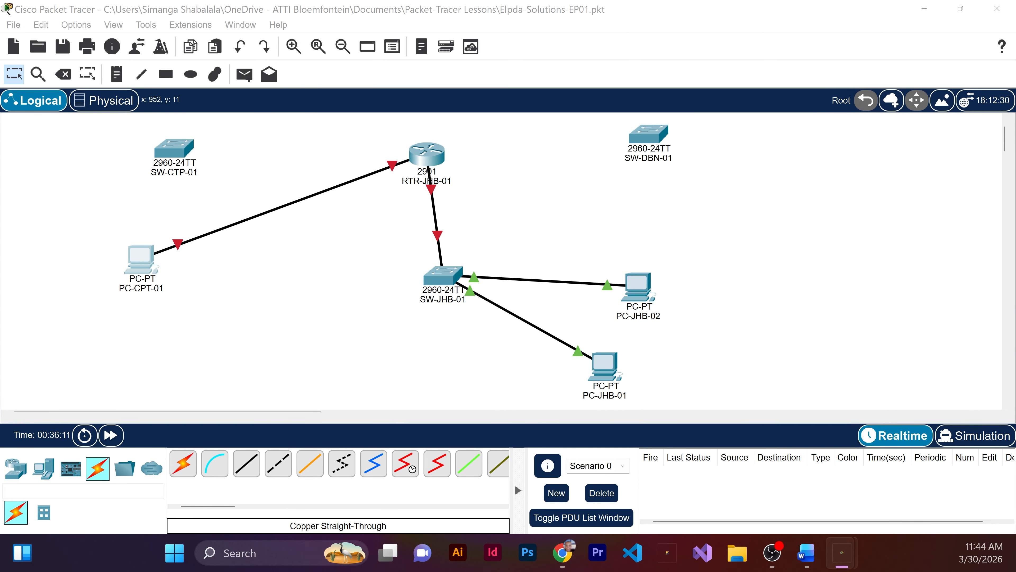
{"action": "left_click_drag", "start_coordinate": [0, 124], "coordinate": [295, 209]}
{"action": "left_click", "coordinate": [368, 208]}
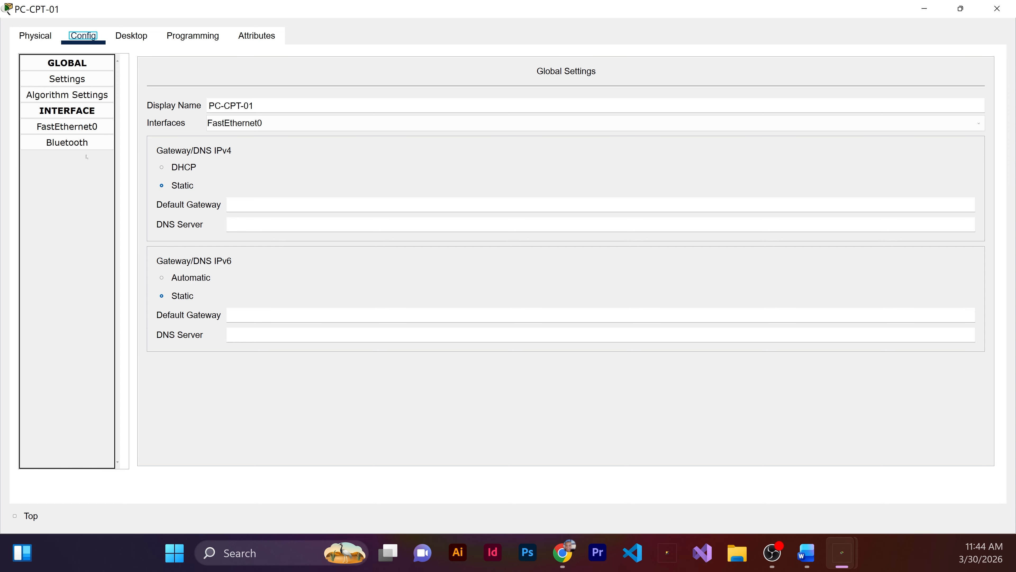
{"action": "left_click", "coordinate": [192, 36]}
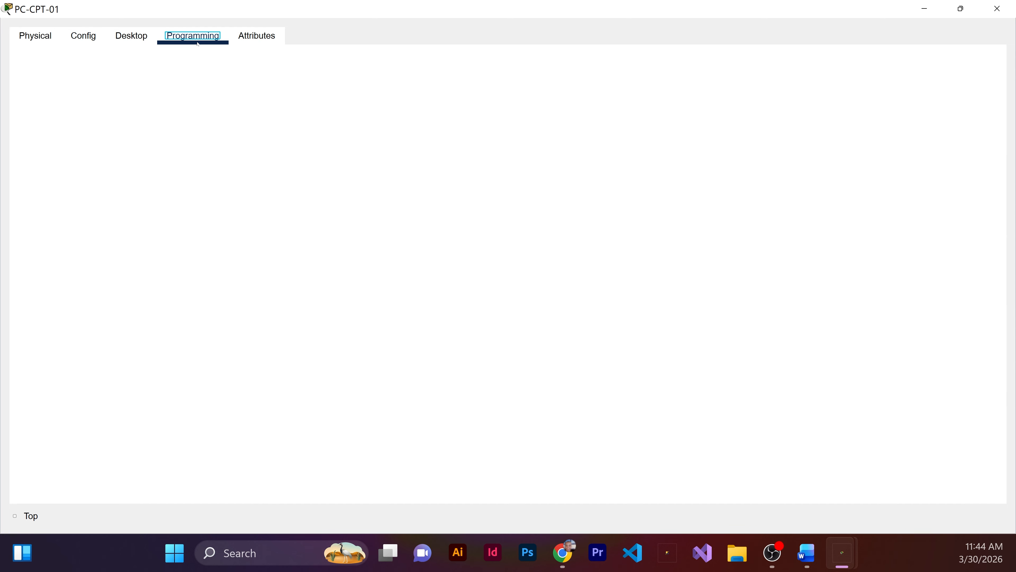
{"action": "left_click", "coordinate": [131, 36]}
{"action": "left_click", "coordinate": [99, 103]}
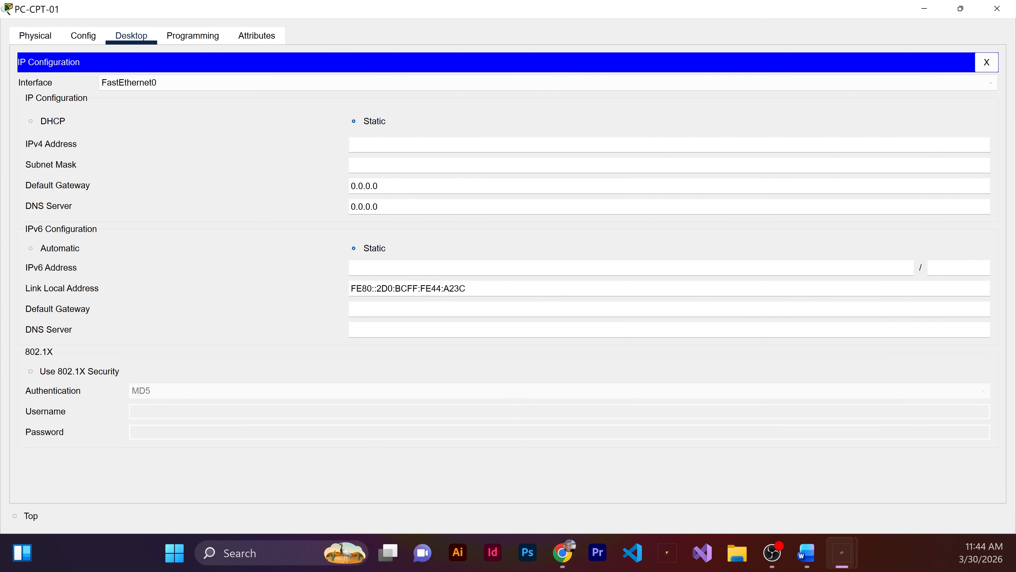
{"action": "type", "text": "192.168.2.10"}
{"action": "key", "text": "Tab"}
{"action": "key", "text": "Tab"}
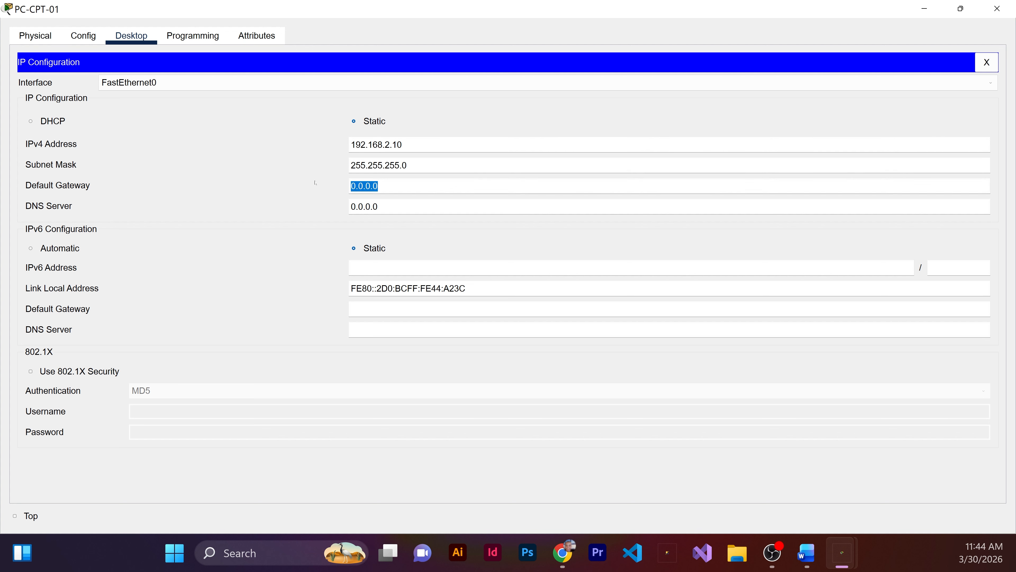
{"action": "type", "text": "1"}
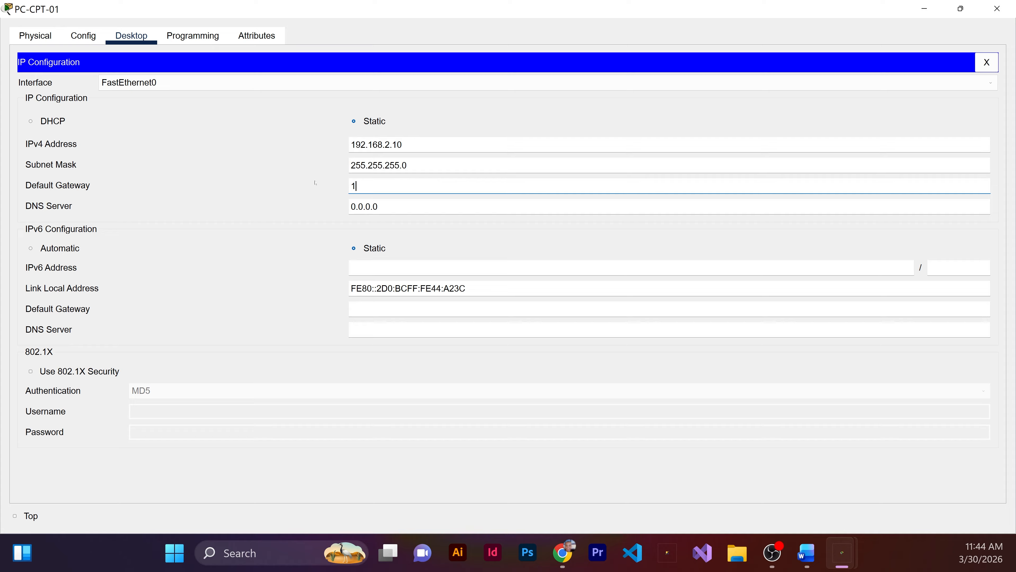
{"action": "type", "text": "92.168.2.1"}
{"action": "left_click", "coordinate": [998, 15]}
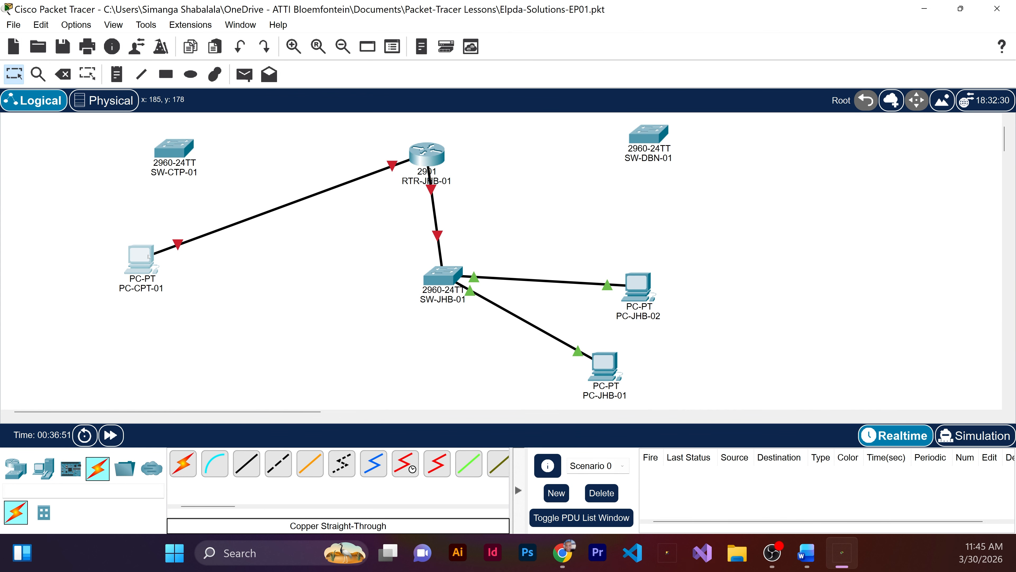
Review the port, IP address and gateway summaries of PC-CPT-01, PC-JHB-01 and PC-JHB-02 in the topology.
{"action": "mouse_move", "coordinate": [148, 256]}
{"action": "mouse_move", "coordinate": [604, 374]}
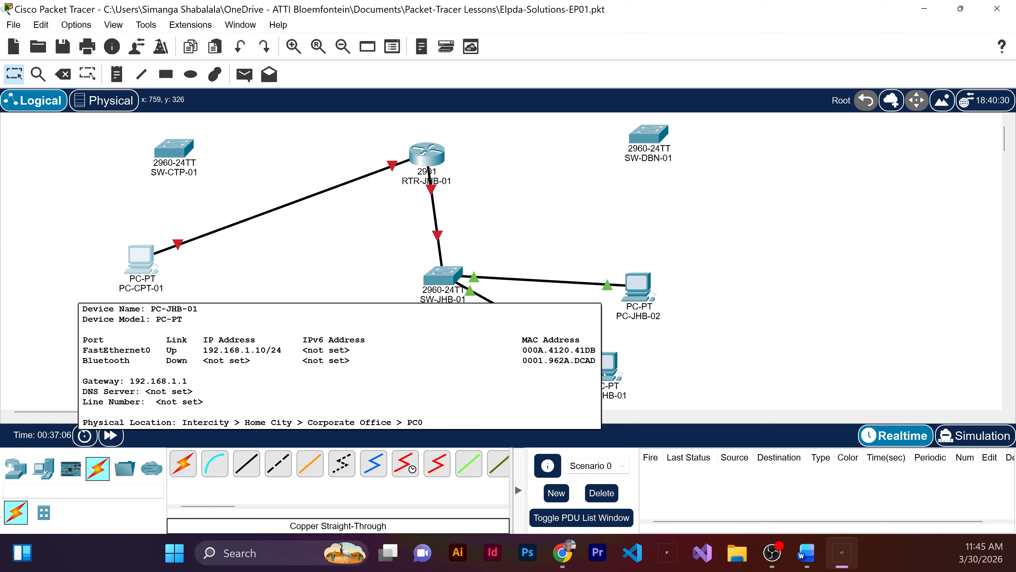
{"action": "mouse_move", "coordinate": [645, 285]}
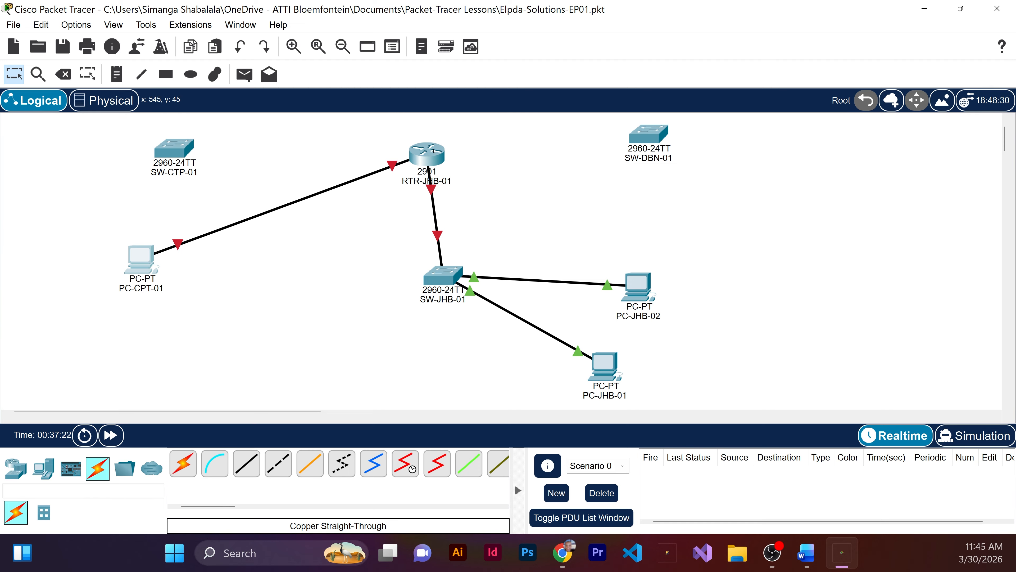
Open the IOS command line of RTR-JHB-01 and enter privileged mode with the enable command alone.
{"action": "left_click", "coordinate": [425, 148]}
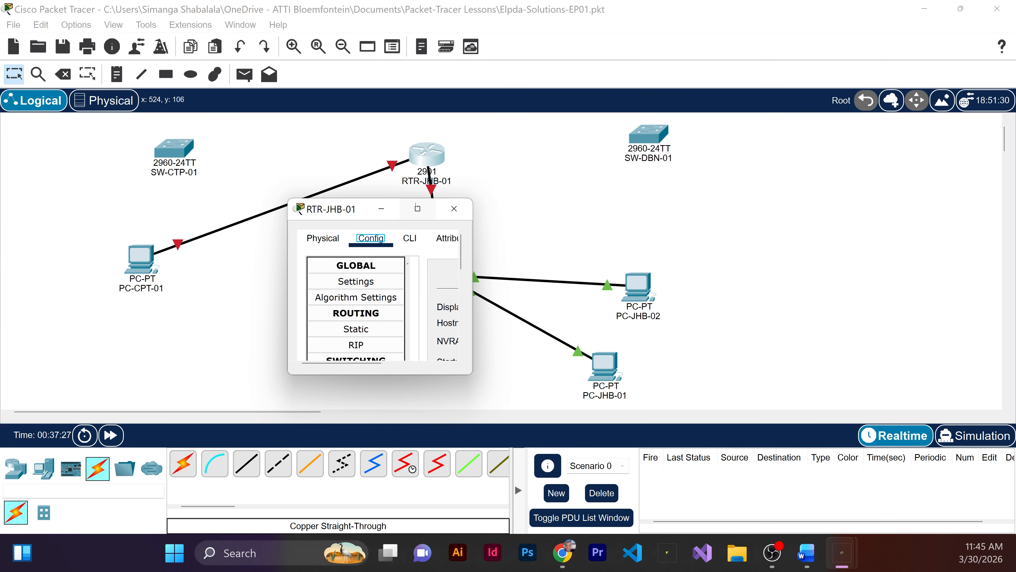
{"action": "left_click", "coordinate": [415, 205]}
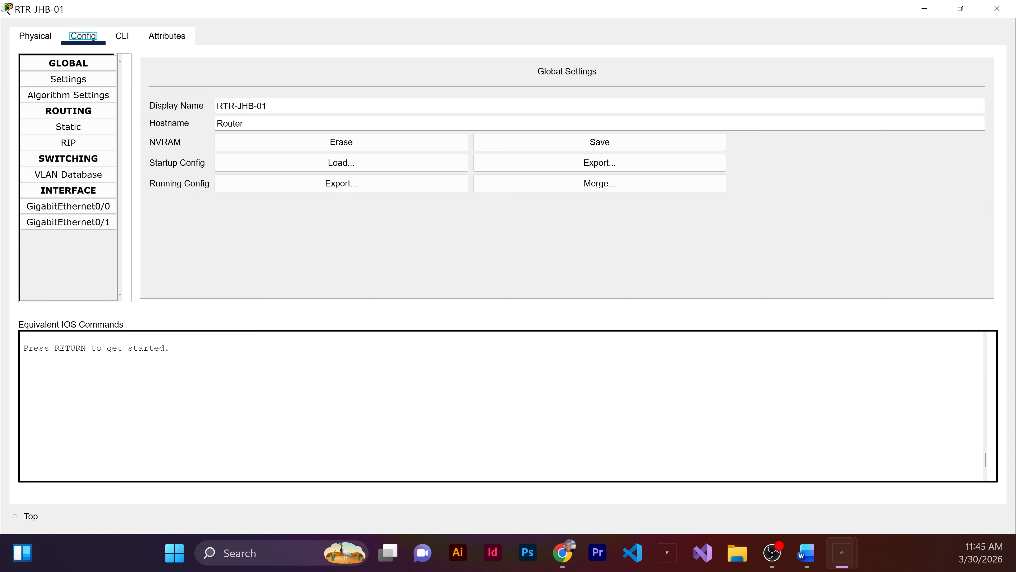
{"action": "left_click", "coordinate": [128, 43]}
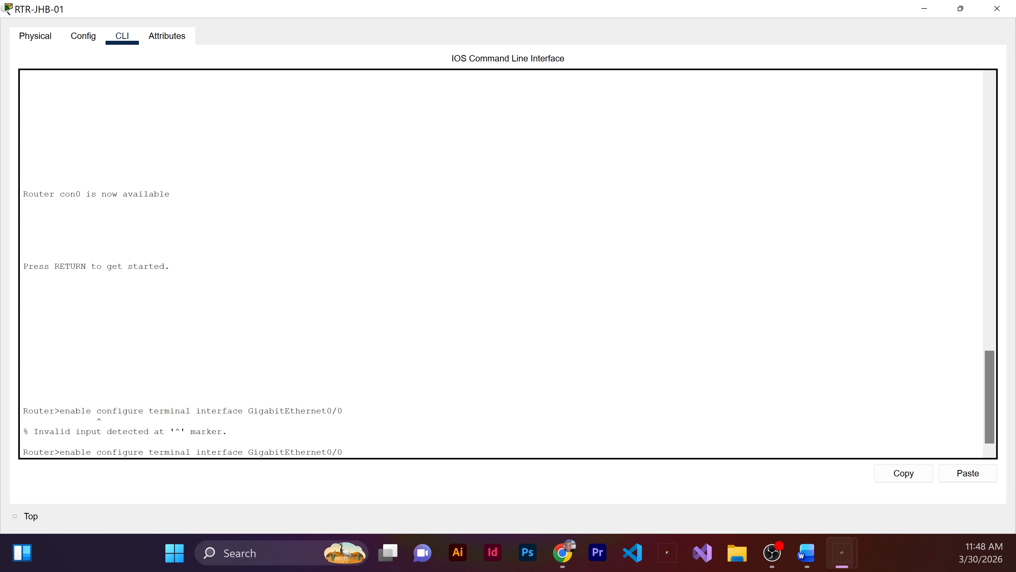
{"action": "key", "text": "BackSpace"}
{"action": "key", "text": "BackSpace"}
{"action": "key", "text": "BackSpace"}
{"action": "key", "text": "BackSpace"}
{"action": "key", "text": "BackSpace"}
{"action": "key", "text": "BackSpace"}
{"action": "key", "text": "BackSpace"}
{"action": "key", "text": "BackSpace"}
{"action": "key", "text": "BackSpace"}
{"action": "key", "text": "BackSpace"}
{"action": "key", "text": "BackSpace"}
{"action": "key", "text": "BackSpace"}
{"action": "key", "text": "BackSpace"}
{"action": "key", "text": "BackSpace"}
{"action": "key", "text": "BackSpace"}
{"action": "key", "text": "BackSpace"}
{"action": "key", "text": "BackSpace"}
{"action": "key", "text": "BackSpace"}
{"action": "key", "text": "BackSpace"}
{"action": "key", "text": "BackSpace"}
{"action": "key", "text": "BackSpace"}
{"action": "key", "text": "BackSpace"}
{"action": "key", "text": "BackSpace"}
{"action": "key", "text": "BackSpace"}
{"action": "key", "text": "BackSpace"}
{"action": "key", "text": "BackSpace"}
{"action": "key", "text": "BackSpace"}
{"action": "key", "text": "BackSpace"}
{"action": "key", "text": "BackSpace"}
{"action": "key", "text": "BackSpace"}
{"action": "key", "text": "BackSpace"}
{"action": "key", "text": "BackSpace"}
{"action": "key", "text": "BackSpace"}
{"action": "key", "text": "BackSpace"}
{"action": "key", "text": "BackSpace"}
{"action": "key", "text": "BackSpace"}
{"action": "key", "text": "BackSpace"}
{"action": "key", "text": "BackSpace"}
{"action": "key", "text": "BackSpace"}
{"action": "key", "text": "BackSpace"}
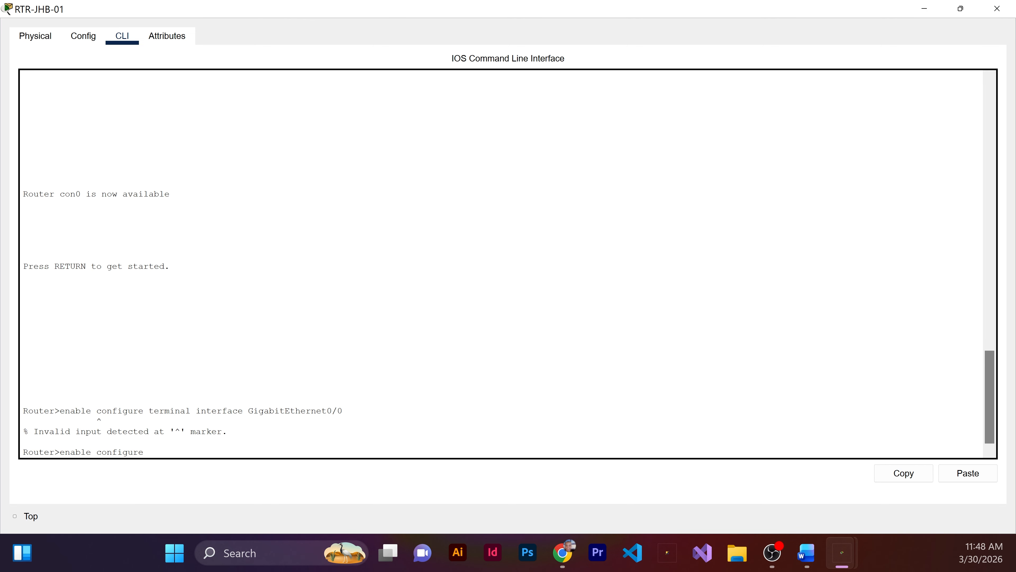
{"action": "key", "text": "Return"}
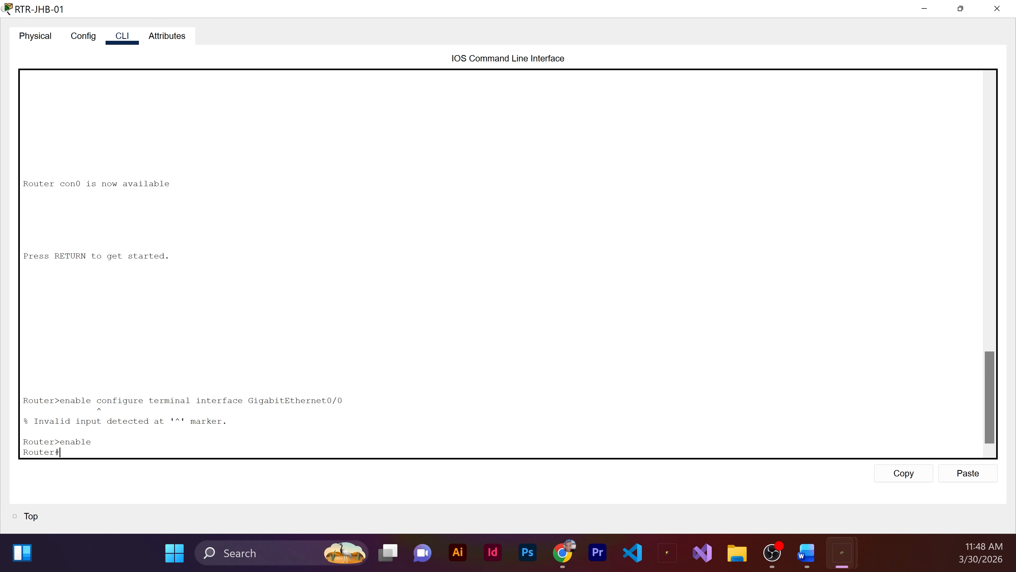
Enter the router's global configuration mode with configure terminal, leaving the interface part out of the command.
{"action": "type", "text": "configi"}
{"action": "key", "text": "BackSpace"}
{"action": "type", "text": "ure"}
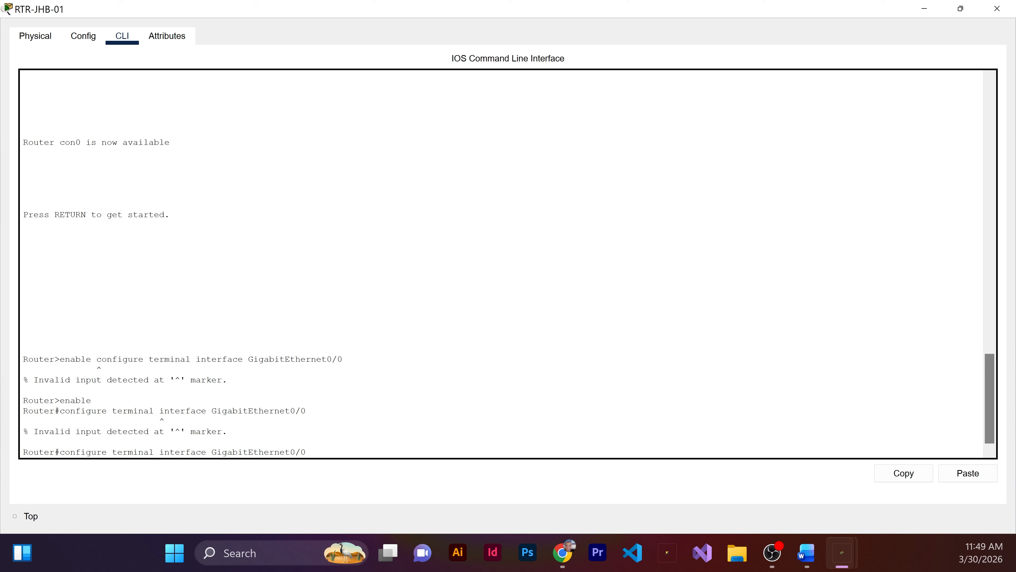
{"action": "key", "text": "BackSpace"}
{"action": "key", "text": "BackSpace"}
{"action": "key", "text": "BackSpace"}
{"action": "key", "text": "BackSpace"}
{"action": "key", "text": "BackSpace"}
{"action": "key", "text": "BackSpace"}
{"action": "key", "text": "BackSpace"}
{"action": "key", "text": "BackSpace"}
{"action": "key", "text": "BackSpace"}
{"action": "key", "text": "BackSpace"}
{"action": "key", "text": "BackSpace"}
{"action": "key", "text": "BackSpace"}
{"action": "key", "text": "BackSpace"}
{"action": "key", "text": "BackSpace"}
{"action": "key", "text": "BackSpace"}
{"action": "key", "text": "BackSpace"}
{"action": "key", "text": "BackSpace"}
{"action": "key", "text": "BackSpace"}
{"action": "key", "text": "BackSpace"}
{"action": "key", "text": "BackSpace"}
{"action": "key", "text": "BackSpace"}
{"action": "key", "text": "BackSpace"}
{"action": "key", "text": "BackSpace"}
{"action": "key", "text": "BackSpace"}
{"action": "key", "text": "BackSpace"}
{"action": "key", "text": "BackSpace"}
{"action": "key", "text": "BackSpace"}
{"action": "key", "text": "Return"}
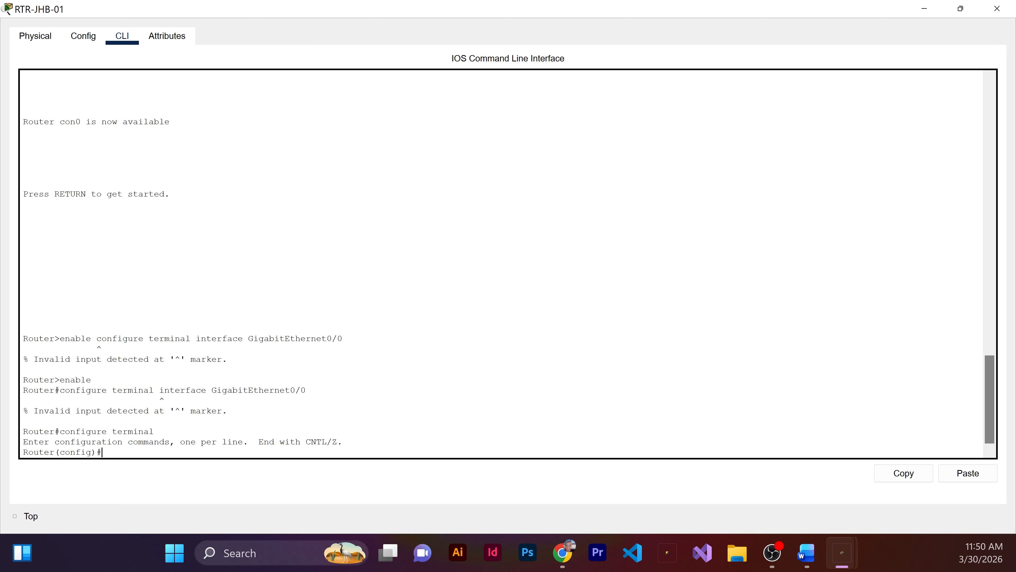
Configure interface GigabitEthernet0/0 with ip address 192.168.1.1 255.255.255.0 and no shutdown, and exit interface configuration.
{"action": "type", "text": "interface GigabitEther"}
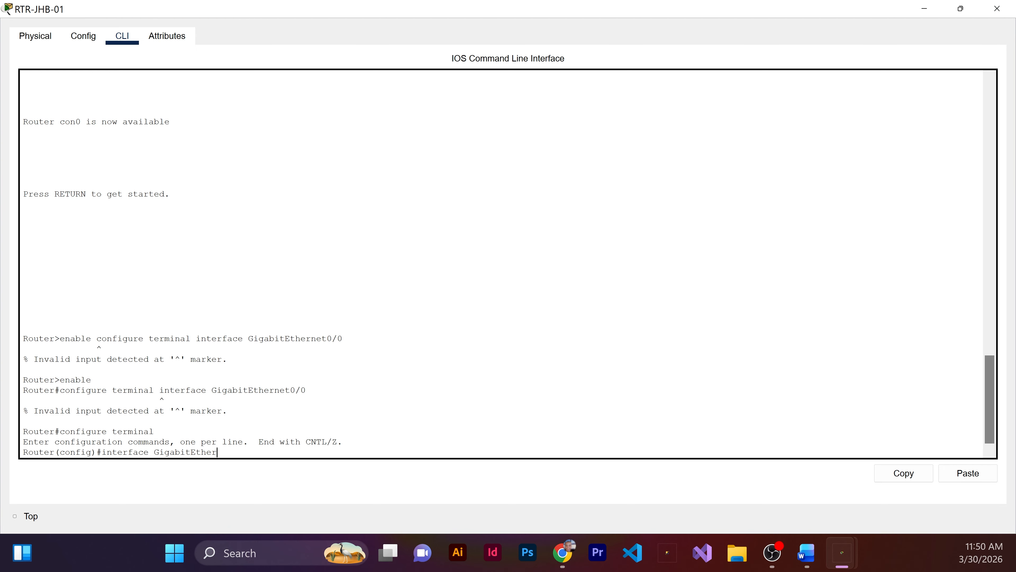
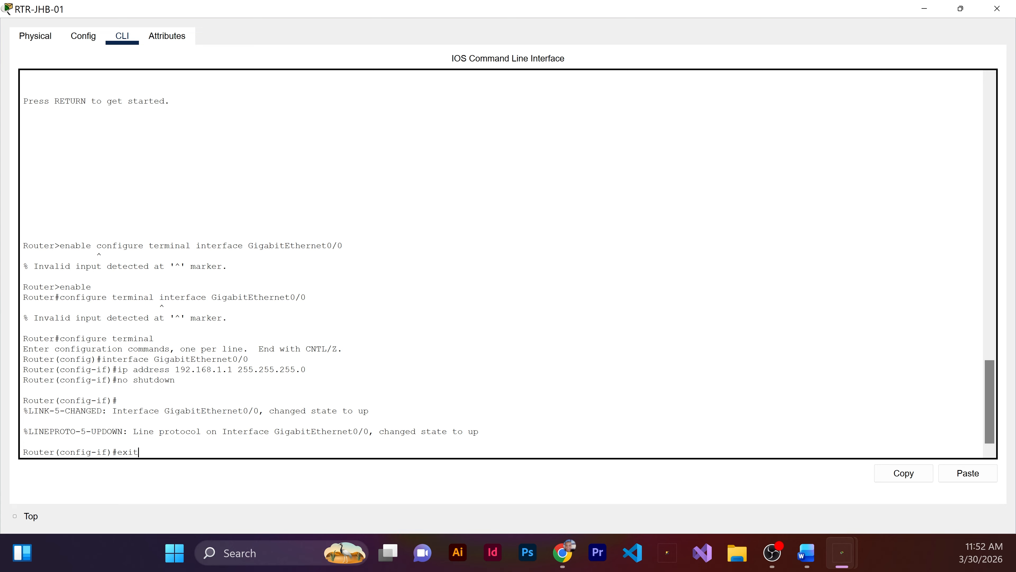
{"action": "key", "text": "Return"}
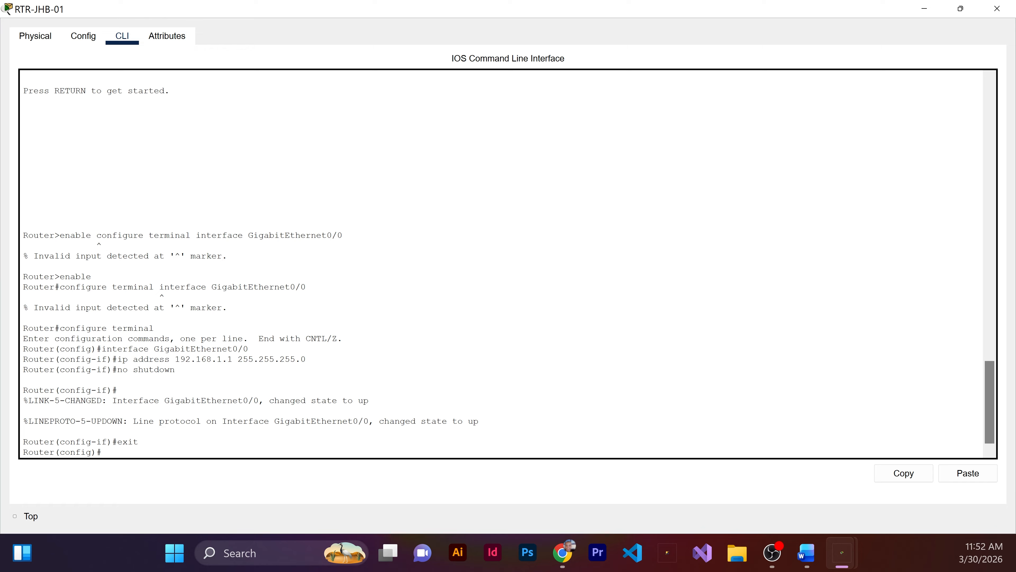
Configure interface GigabitEthernet0/1 with ip address 192.168.2.1 255.255.255.0 and no shutdown, and exit interface configuration.
{"action": "type", "text": "interface GigabitEthernet"}
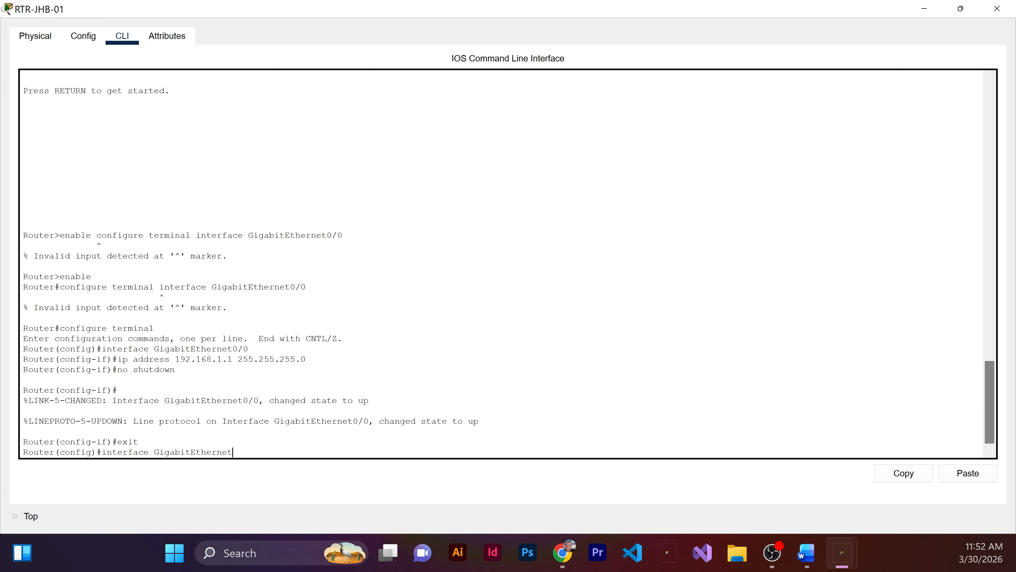
{"action": "type", "text": "0/1"}
{"action": "key", "text": "Return"}
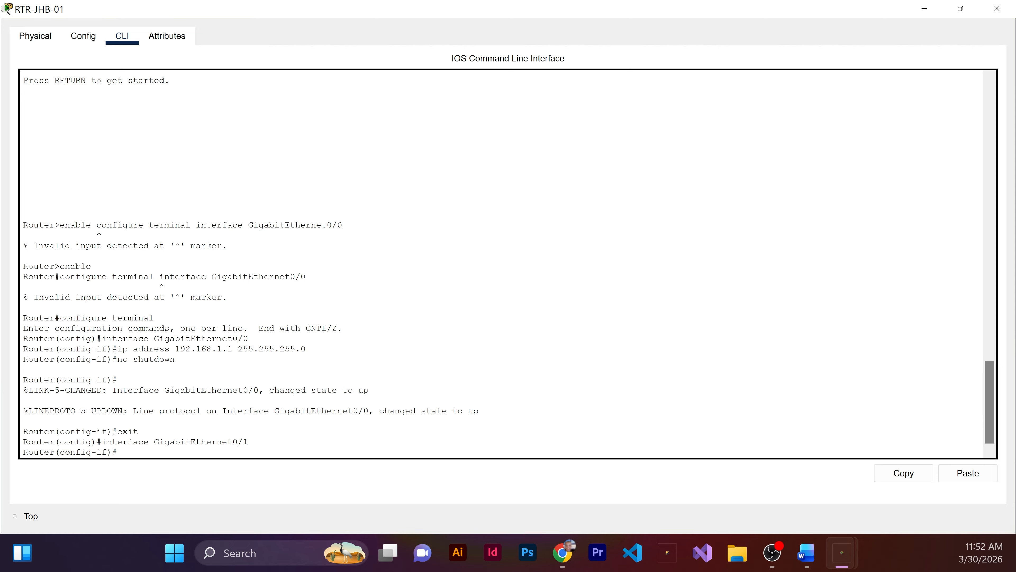
{"action": "type", "text": "ip address 192.168.2.1 255.255.255.0"}
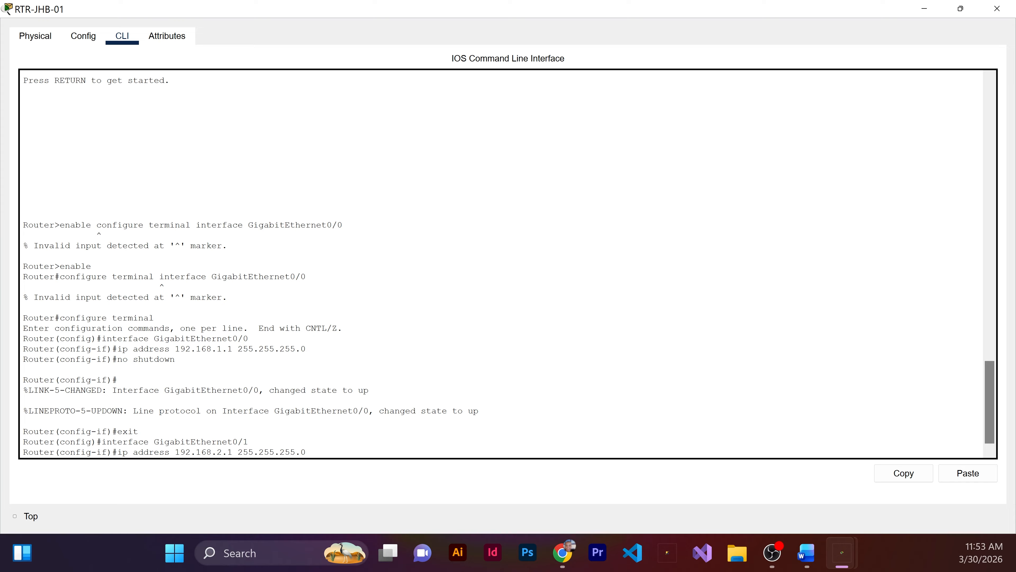
{"action": "key", "text": "Return"}
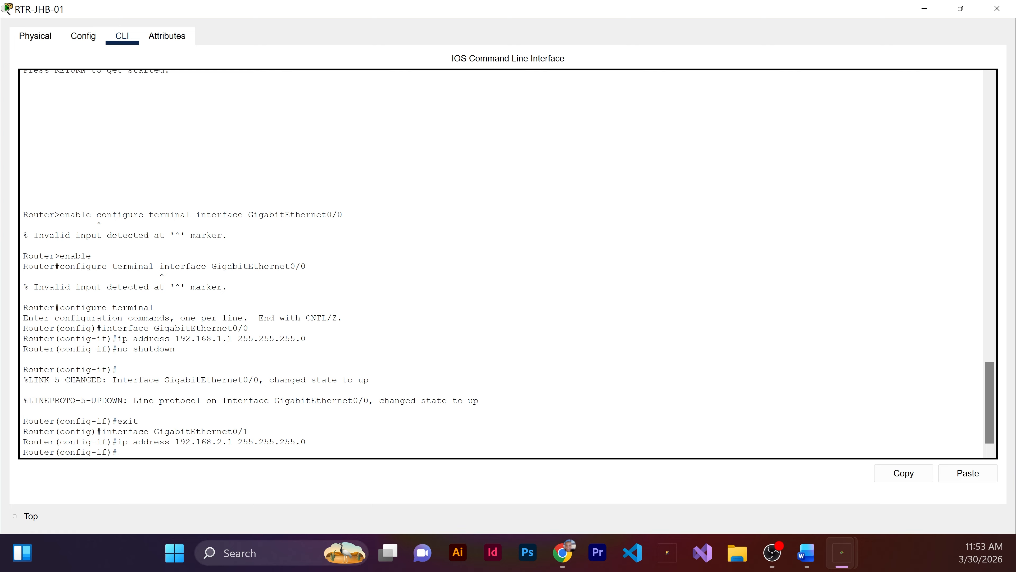
{"action": "type", "text": "no shutdown"}
{"action": "key", "text": "Return"}
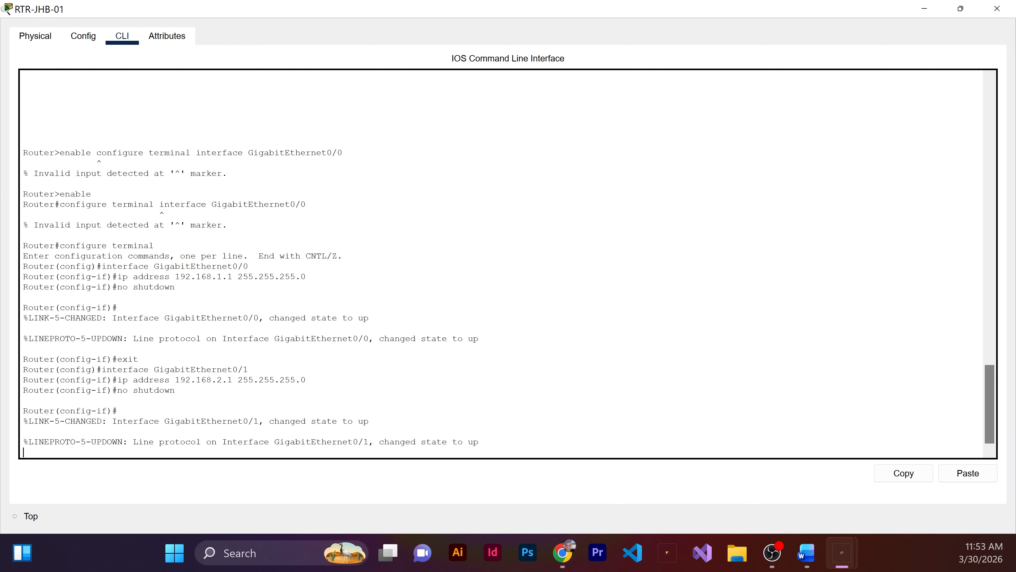
{"action": "type", "text": "exi"}
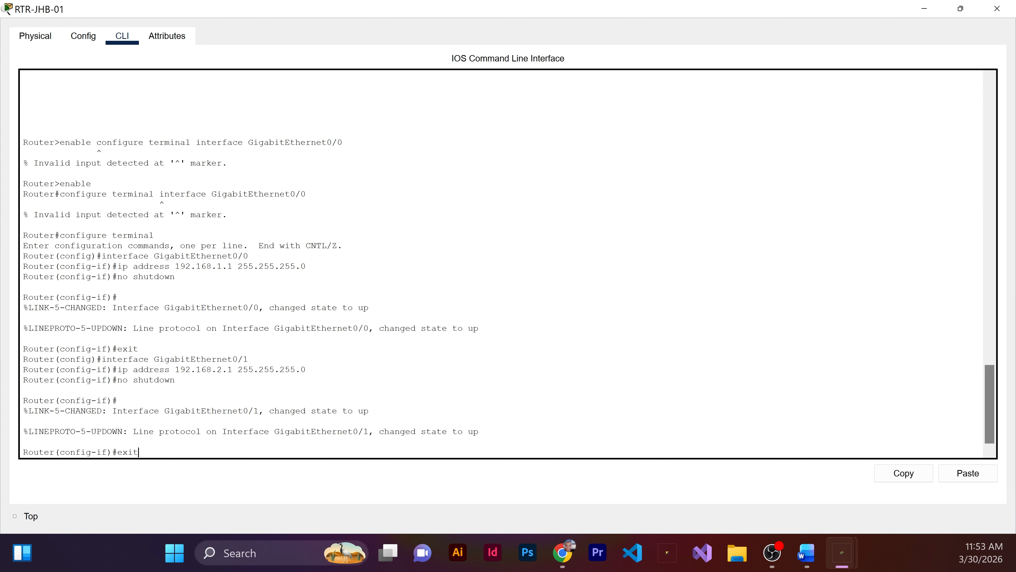
{"action": "type", "text": "t"}
{"action": "key", "text": "Return"}
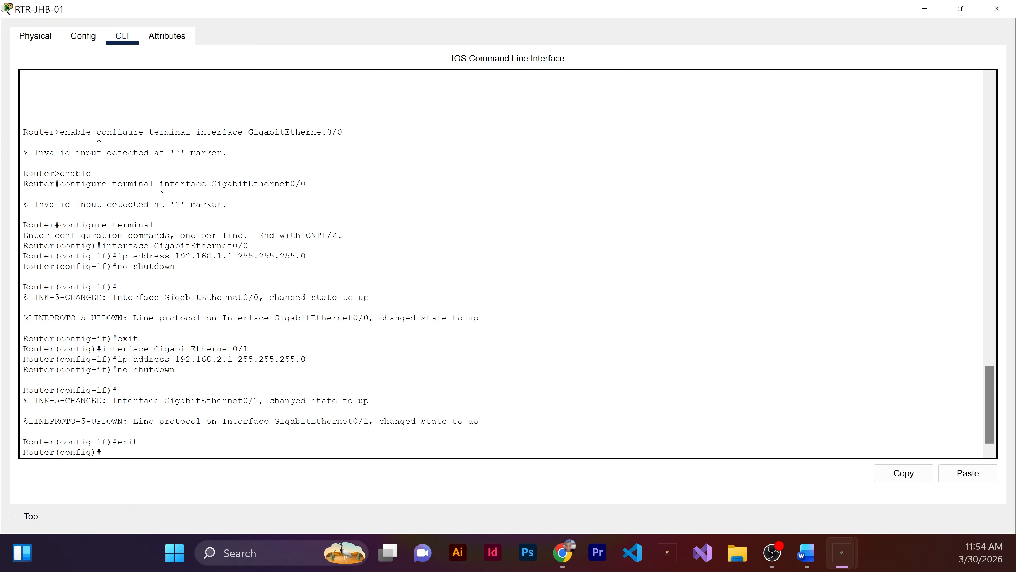
Exit global configuration mode and close the RTR-JHB-01 window.
{"action": "type", "text": "exit"}
{"action": "key", "text": "Return"}
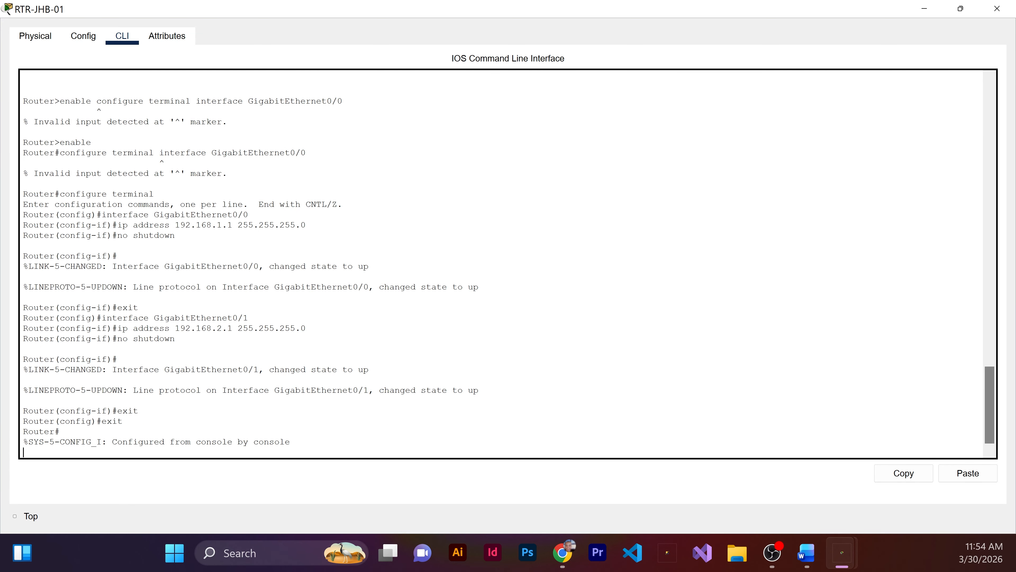
{"action": "left_click", "coordinate": [997, 9]}
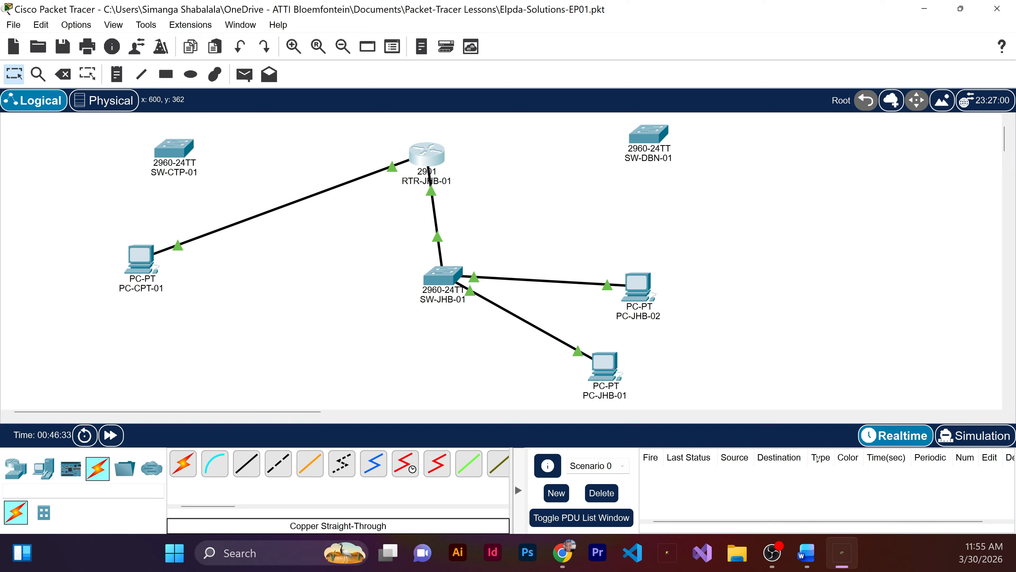
Switch to Simulation mode, view the IPv4 event filters from the detached Simulation Panel, and close the panel.
{"action": "left_click", "coordinate": [975, 435]}
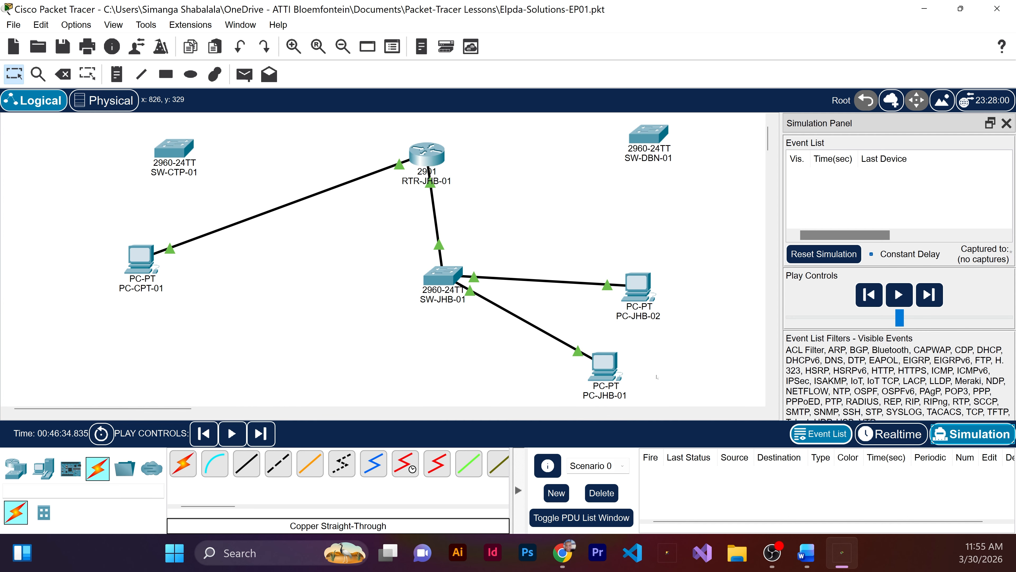
{"action": "mouse_move", "coordinate": [599, 373]}
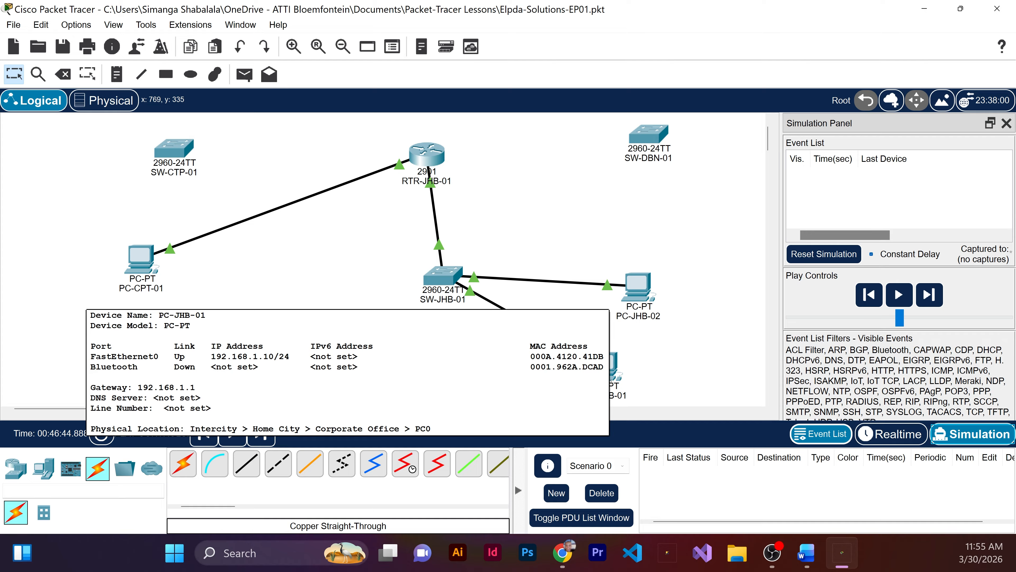
{"action": "left_click_drag", "start_coordinate": [803, 118], "coordinate": [293, 49]}
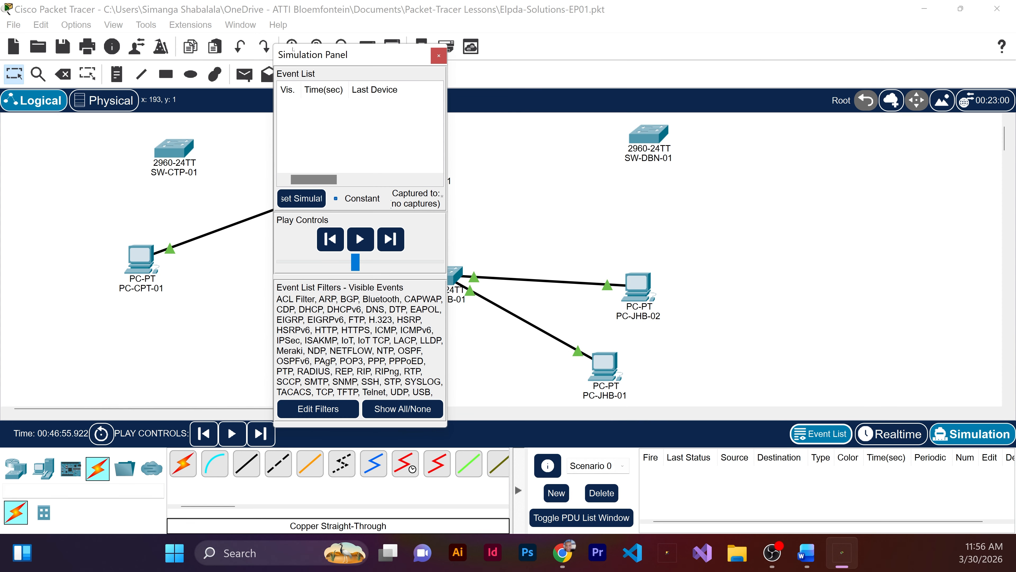
{"action": "left_click", "coordinate": [327, 414]}
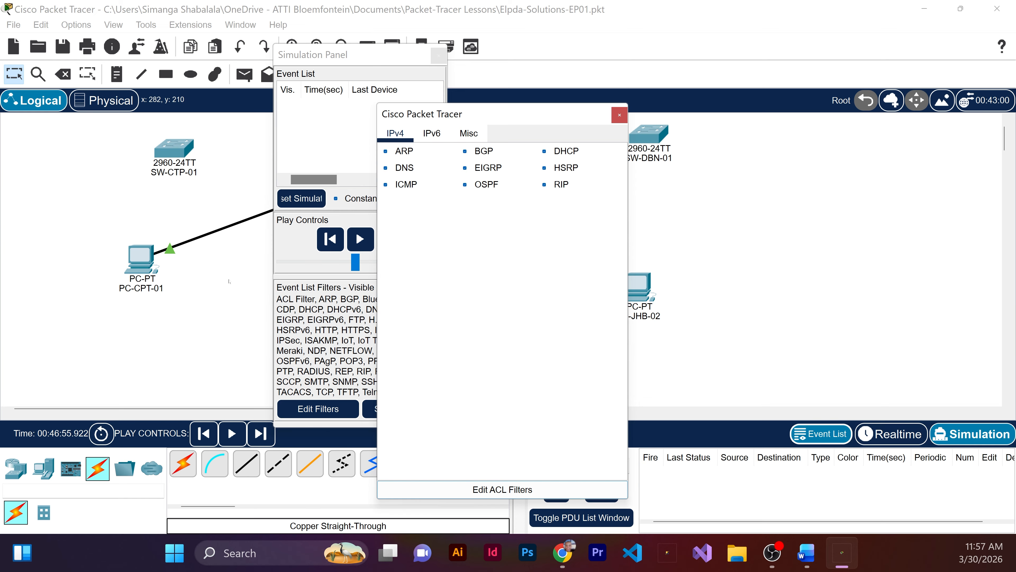
{"action": "left_click", "coordinate": [619, 115]}
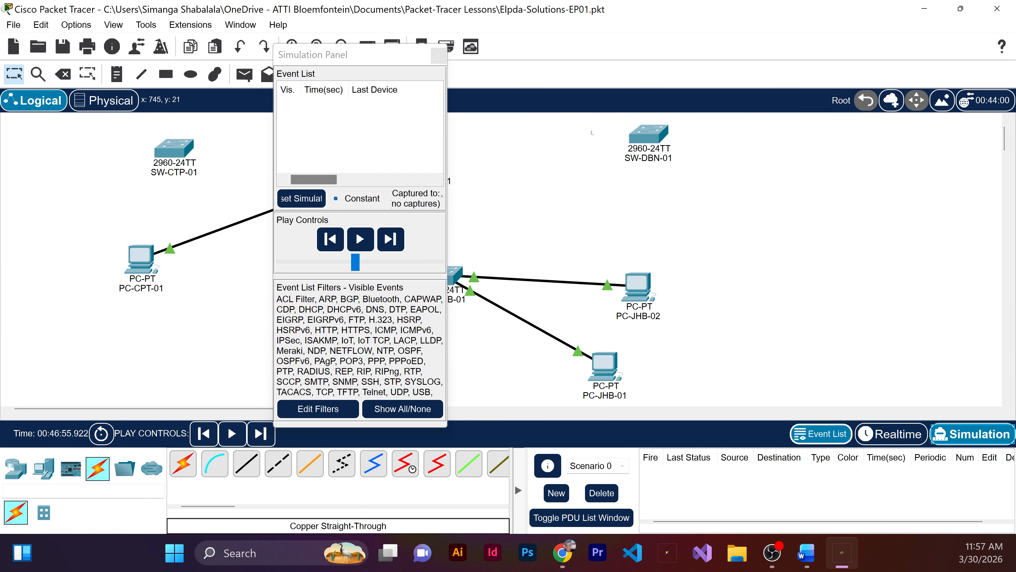
{"action": "left_click", "coordinate": [438, 57]}
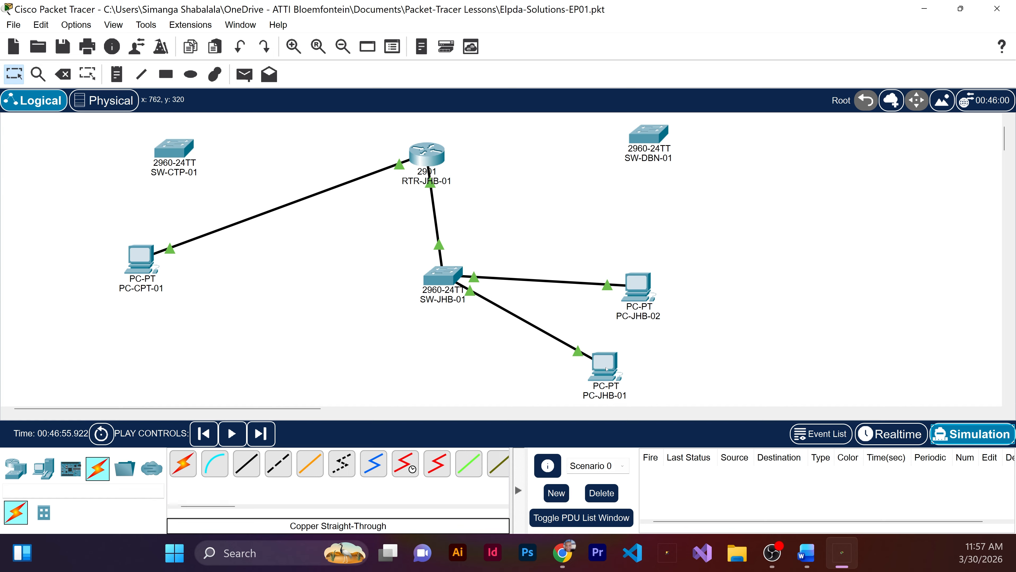
Open PC-JHB-01's Command Prompt and write ping 192.168.2.10 without running it.
{"action": "mouse_move", "coordinate": [606, 369]}
{"action": "mouse_move", "coordinate": [125, 264]}
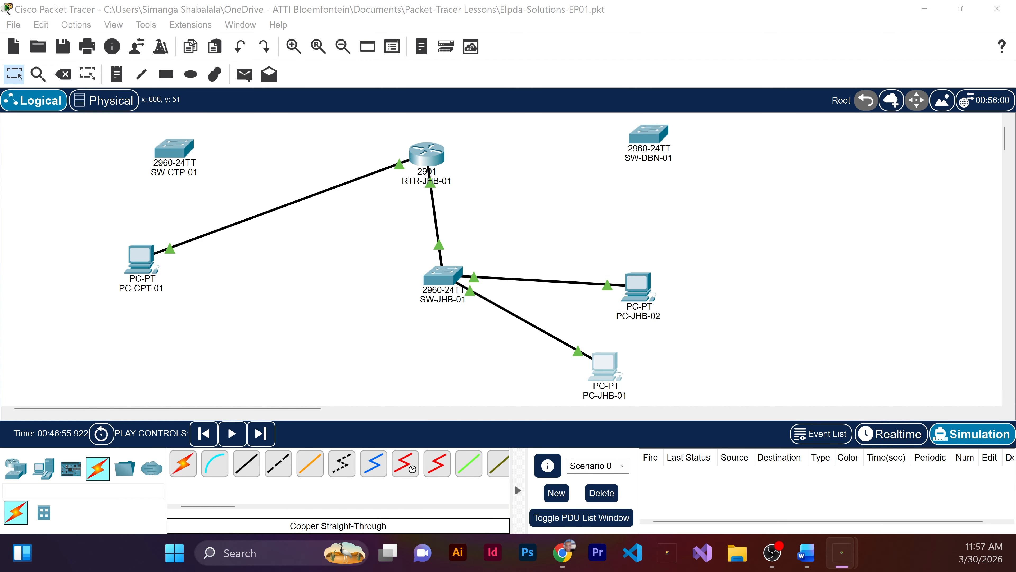
{"action": "left_click_drag", "start_coordinate": [1015, 401], "coordinate": [590, 235]}
{"action": "left_click", "coordinate": [648, 241]}
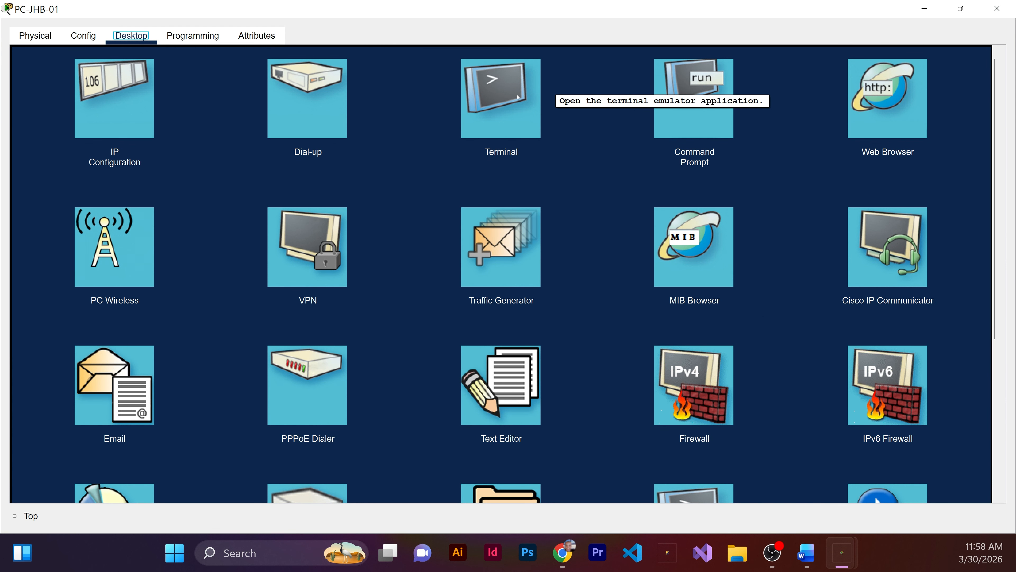
{"action": "left_click", "coordinate": [692, 95]}
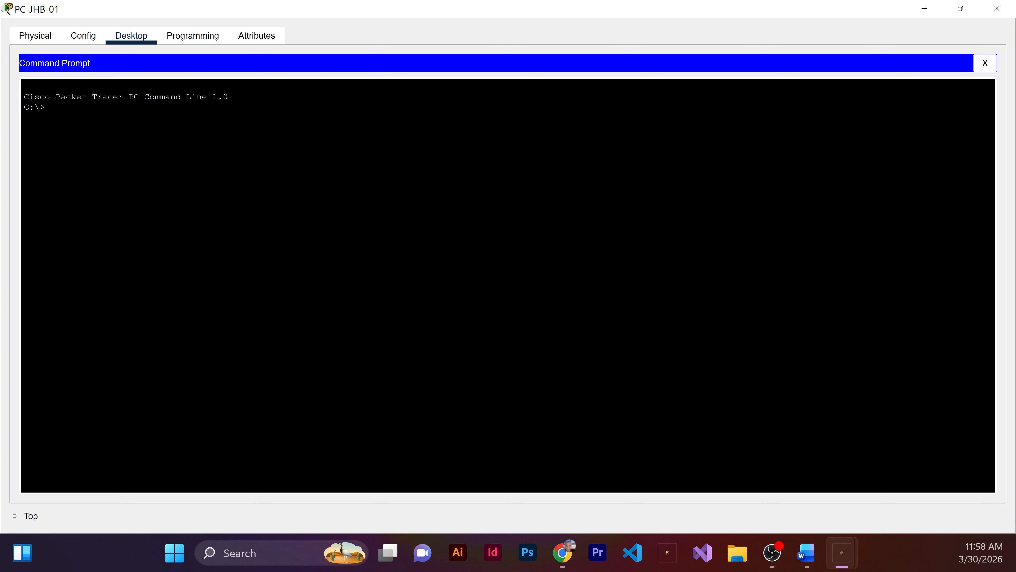
{"action": "type", "text": "ping 192.168.2.10"}
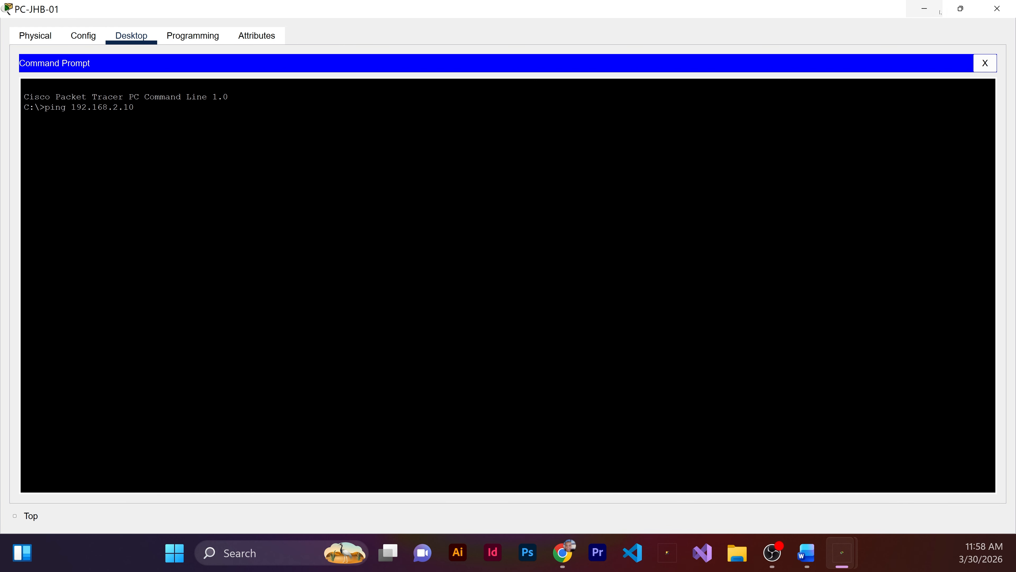
Restore the PC-JHB-01 window to a smaller size, bring back the Simulation Panel and run the prepared ping.
{"action": "left_click", "coordinate": [961, 9]}
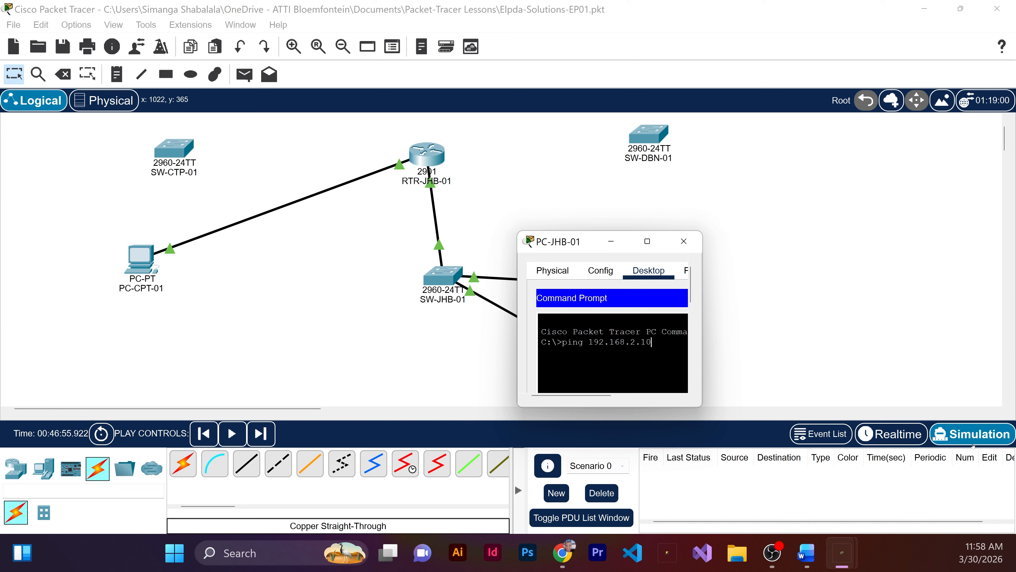
{"action": "left_click", "coordinate": [989, 439]}
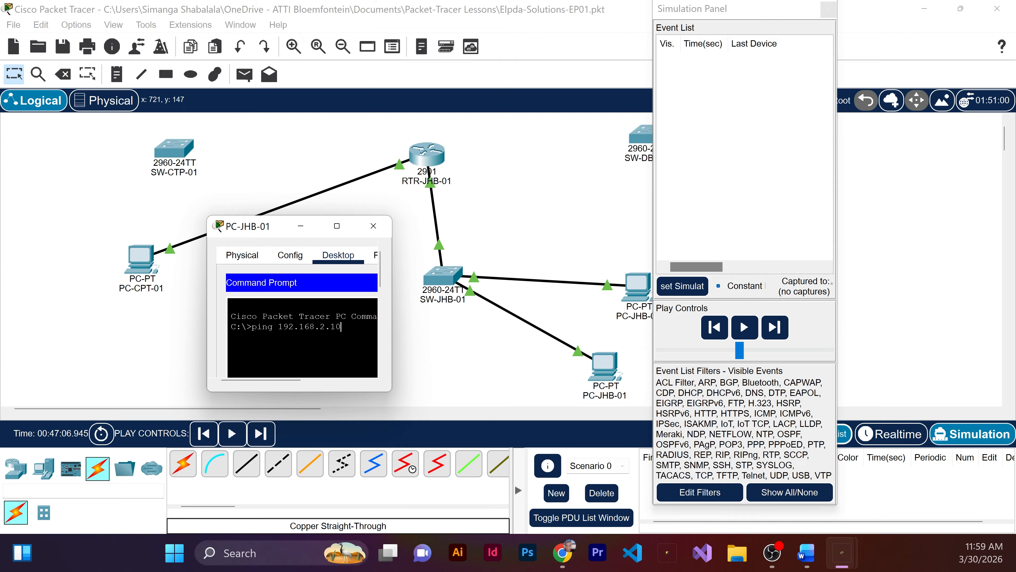
{"action": "key", "text": "Return"}
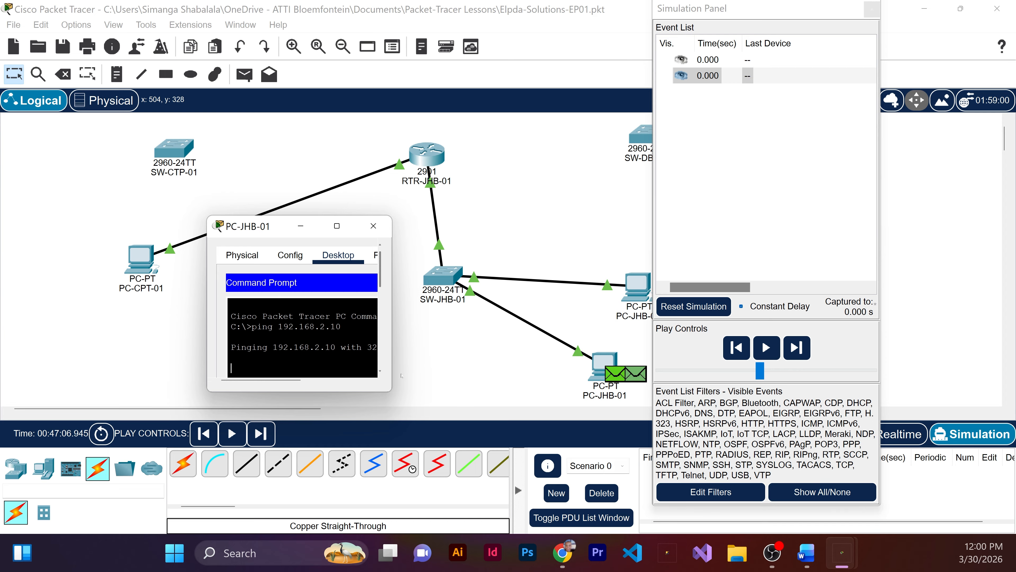
Enlarge and reposition the PC-JHB-01 command window, and play the simulation of the ping.
{"action": "left_click", "coordinate": [374, 226]}
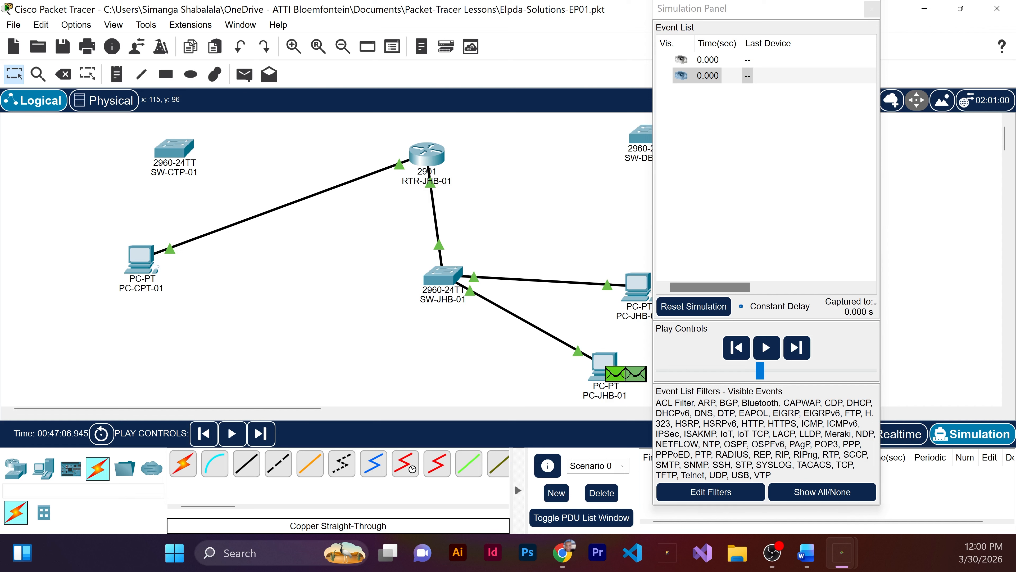
{"action": "key", "text": "alt+Tab"}
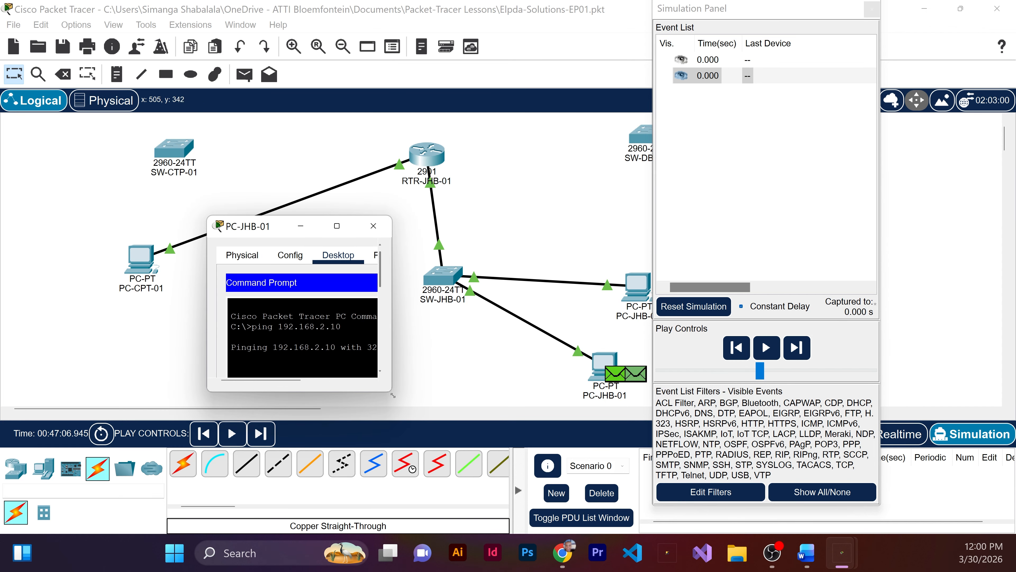
{"action": "left_click_drag", "start_coordinate": [393, 395], "coordinate": [499, 477]}
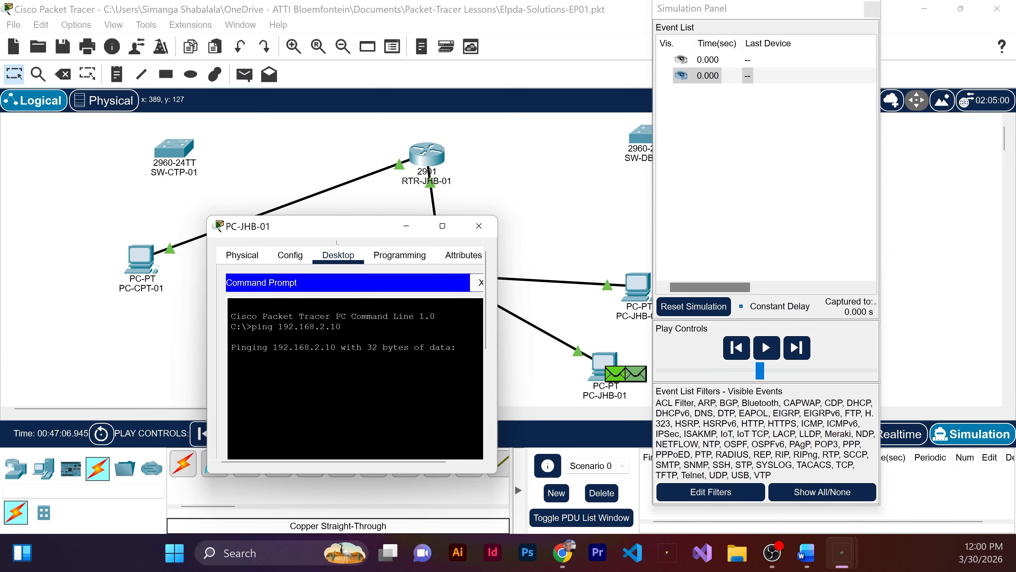
{"action": "left_click_drag", "start_coordinate": [304, 232], "coordinate": [376, 96]}
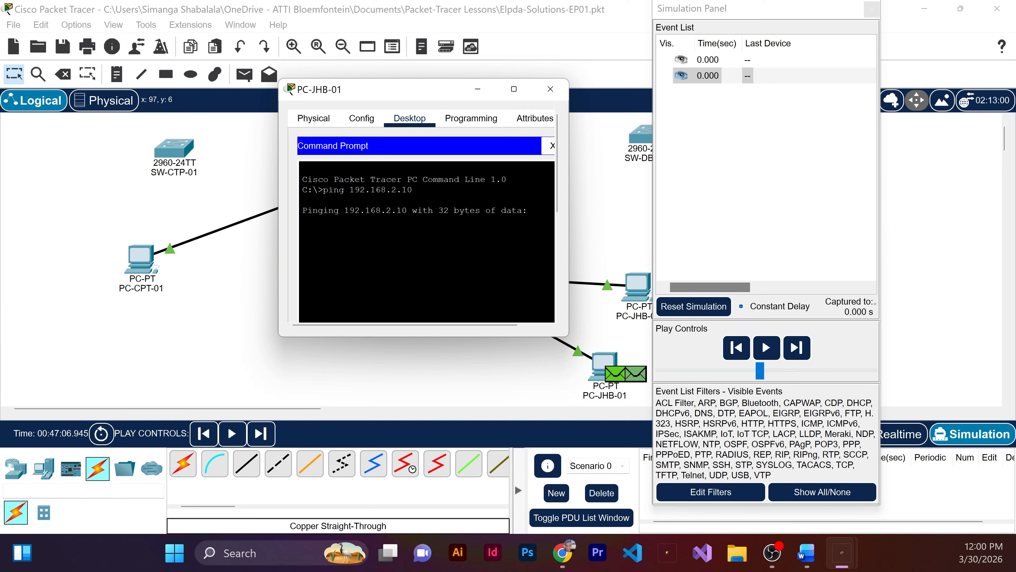
{"action": "left_click", "coordinate": [767, 348]}
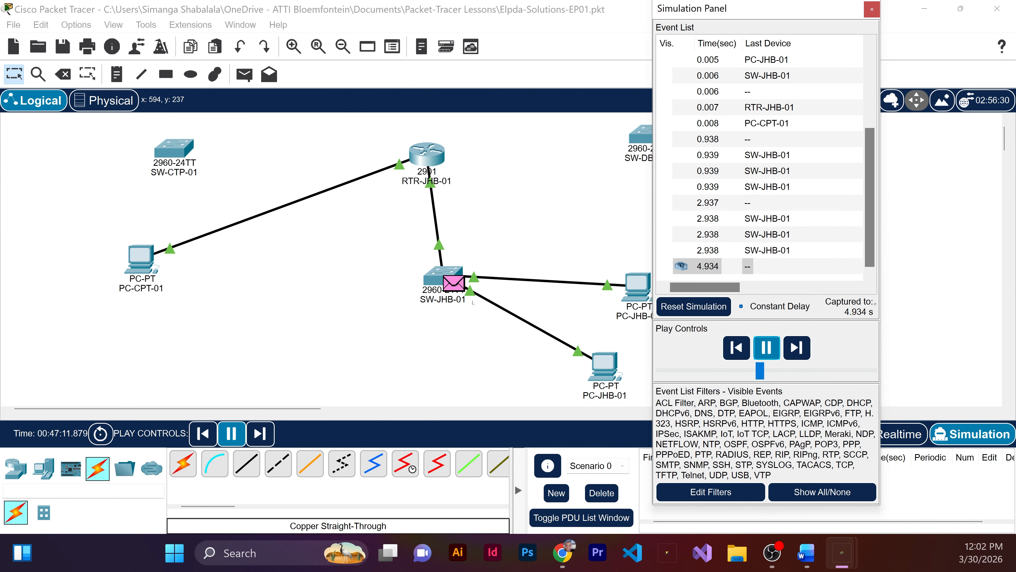
Examine the OSI layers of the STP packet at SW-JHB-01 in an enlarged PDU information window, and close it.
{"action": "left_click", "coordinate": [456, 285]}
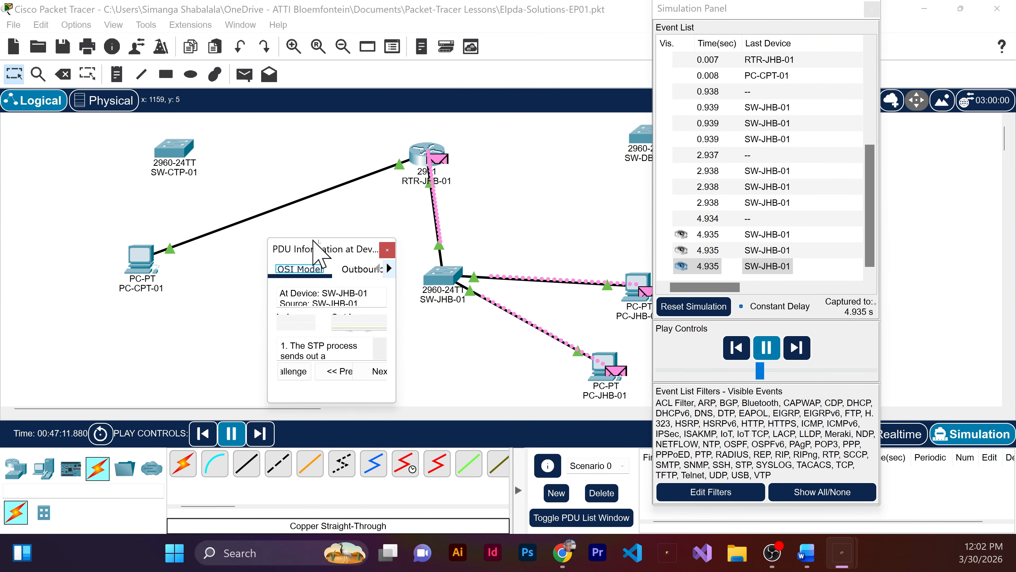
{"action": "left_click_drag", "start_coordinate": [315, 242], "coordinate": [367, 159]}
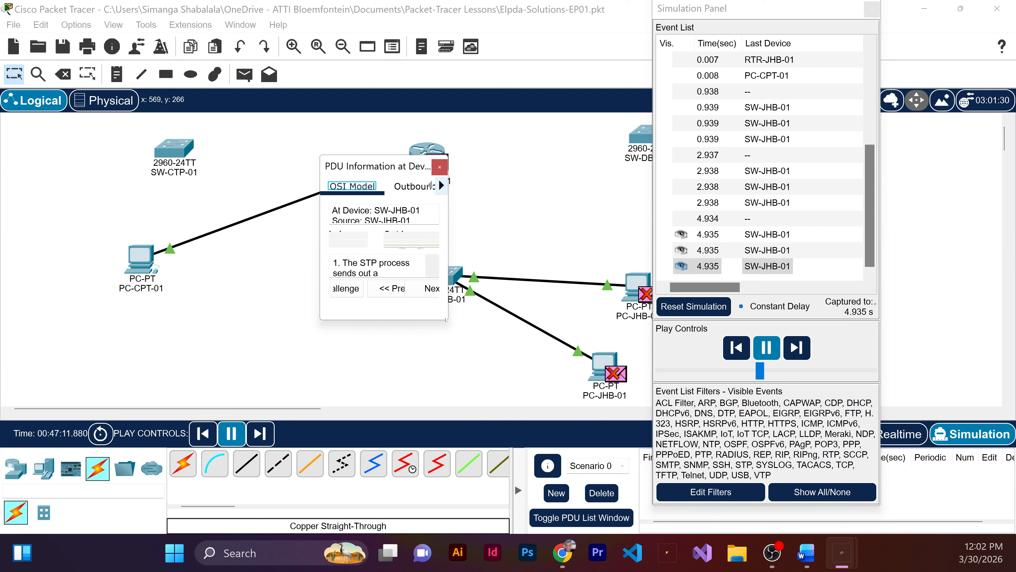
{"action": "left_click_drag", "start_coordinate": [450, 323], "coordinate": [654, 520]}
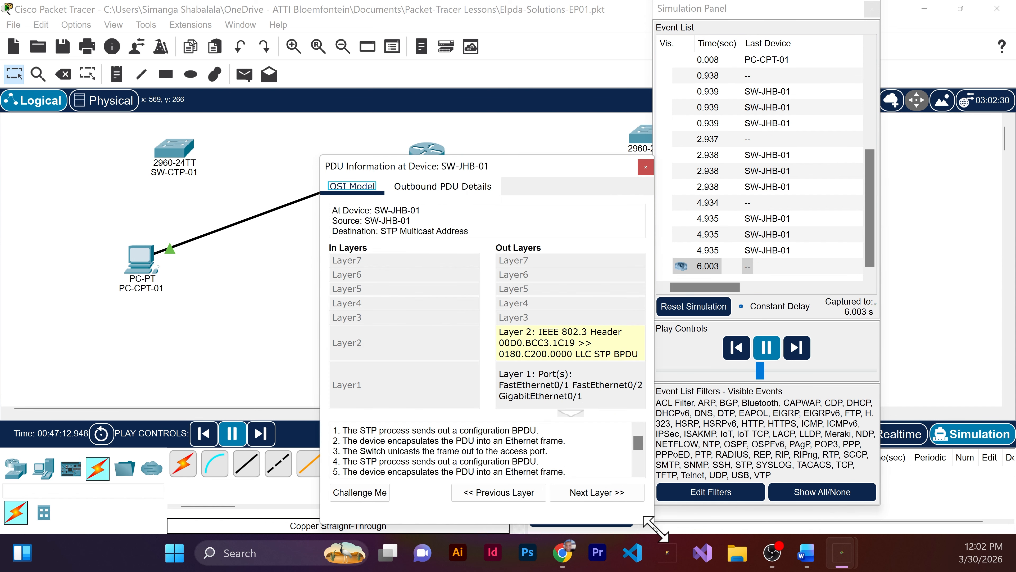
{"action": "left_click", "coordinate": [399, 132]}
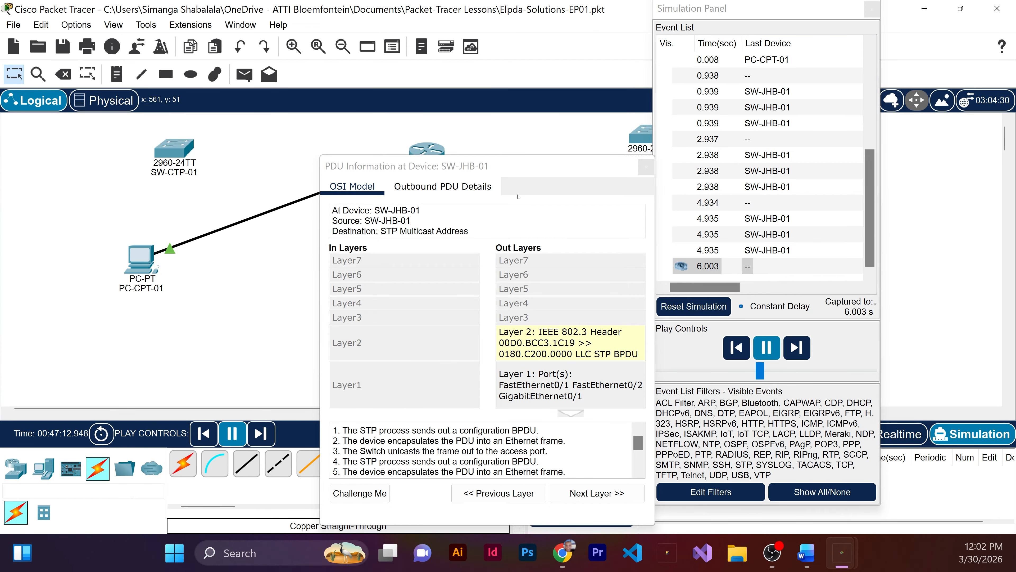
{"action": "left_click_drag", "start_coordinate": [494, 168], "coordinate": [318, 79]}
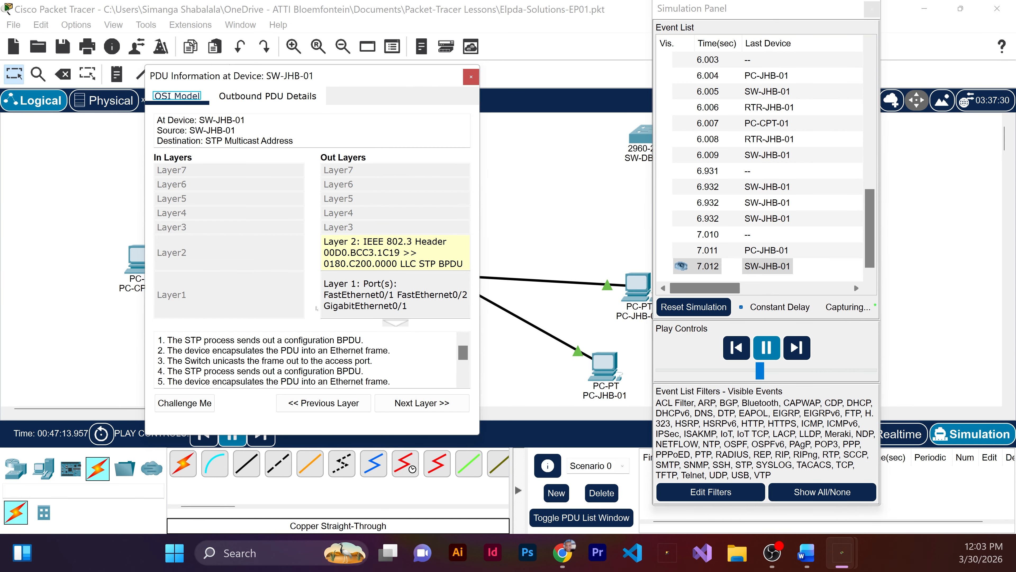
{"action": "left_click", "coordinate": [476, 82]}
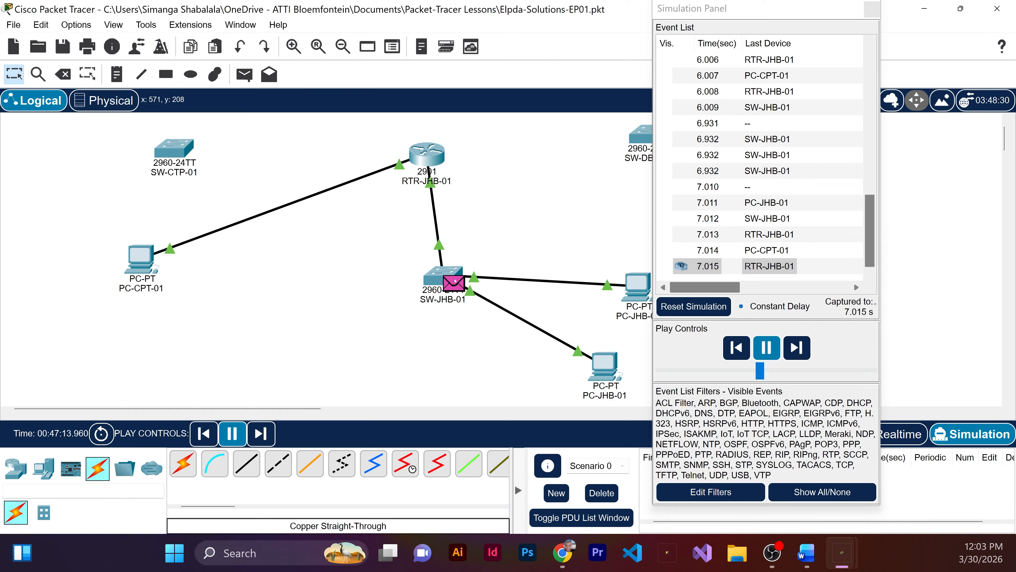
Open the ping packet's PDU information at SW-JHB-01, dock it, close the Simulation Panel and inspect the outgoing Layer 2 details.
{"action": "left_click", "coordinate": [455, 281]}
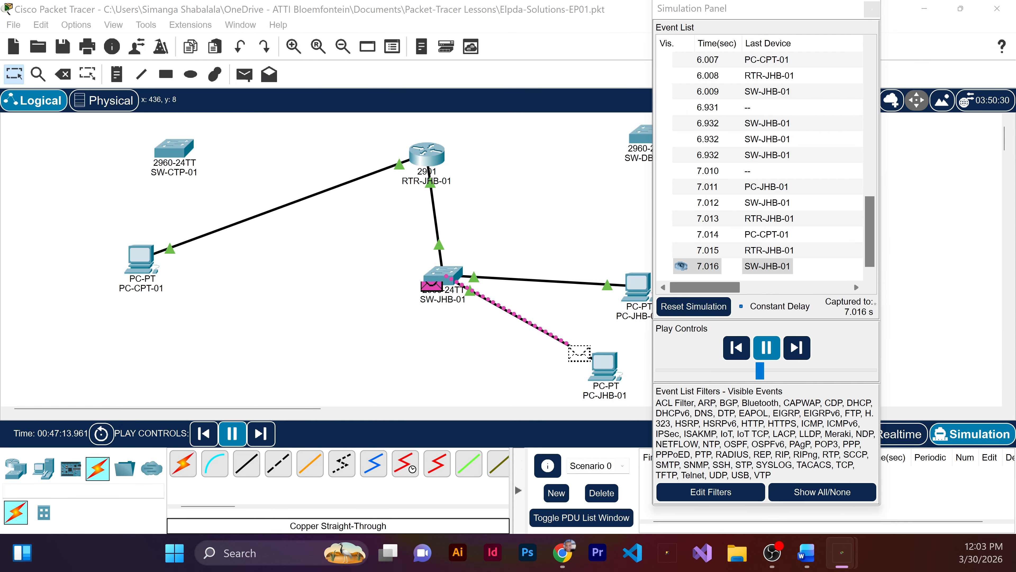
{"action": "left_click_drag", "start_coordinate": [167, 0], "coordinate": [167, 75]}
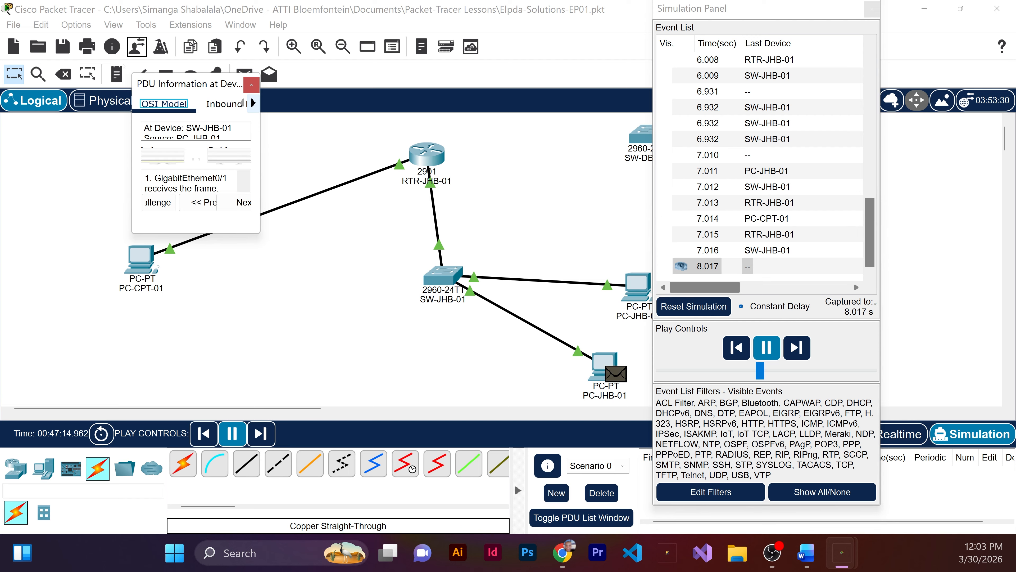
{"action": "double_click", "coordinate": [158, 79]}
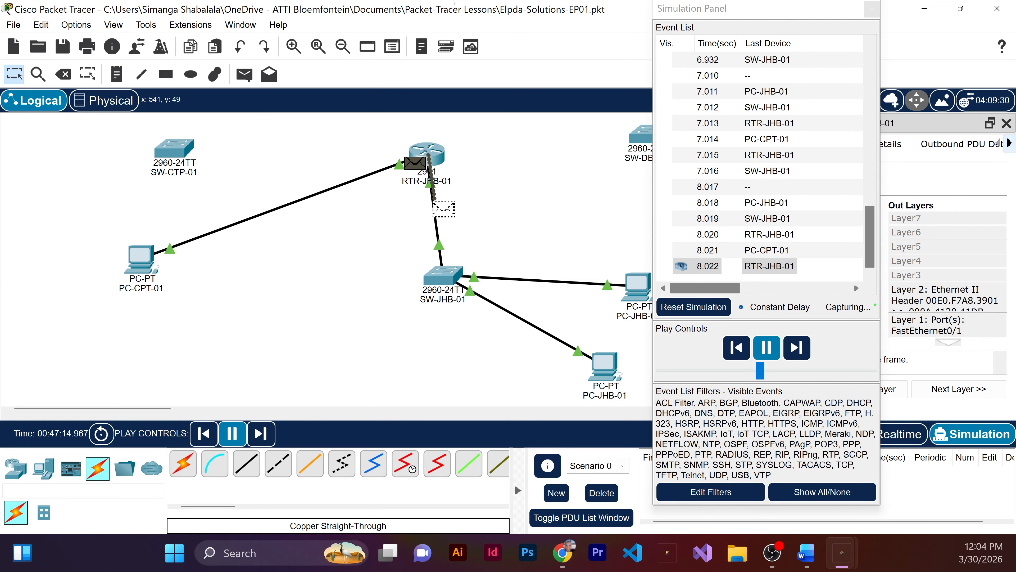
{"action": "left_click_drag", "start_coordinate": [792, 8], "coordinate": [751, 124]}
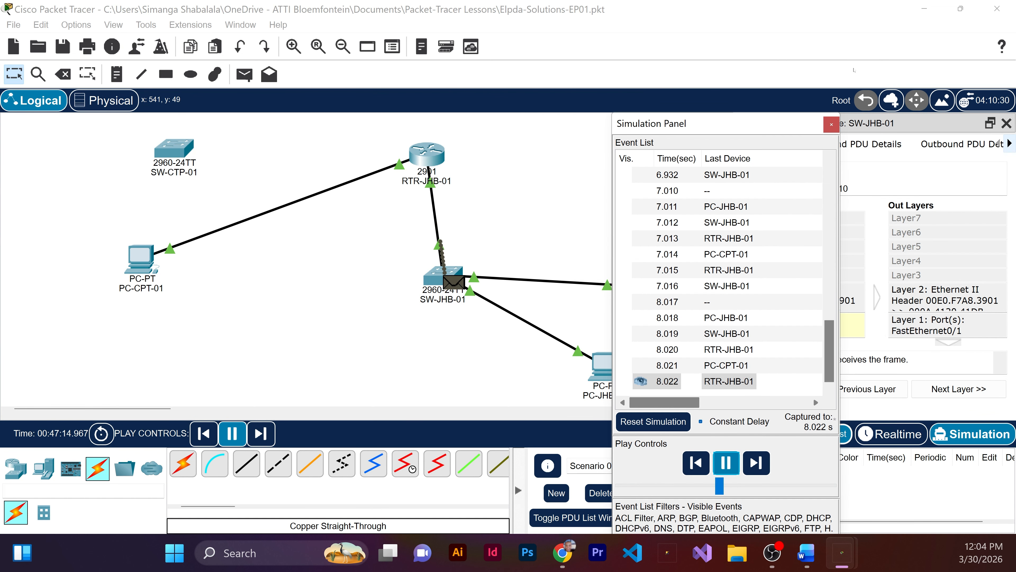
{"action": "left_click", "coordinate": [832, 124]}
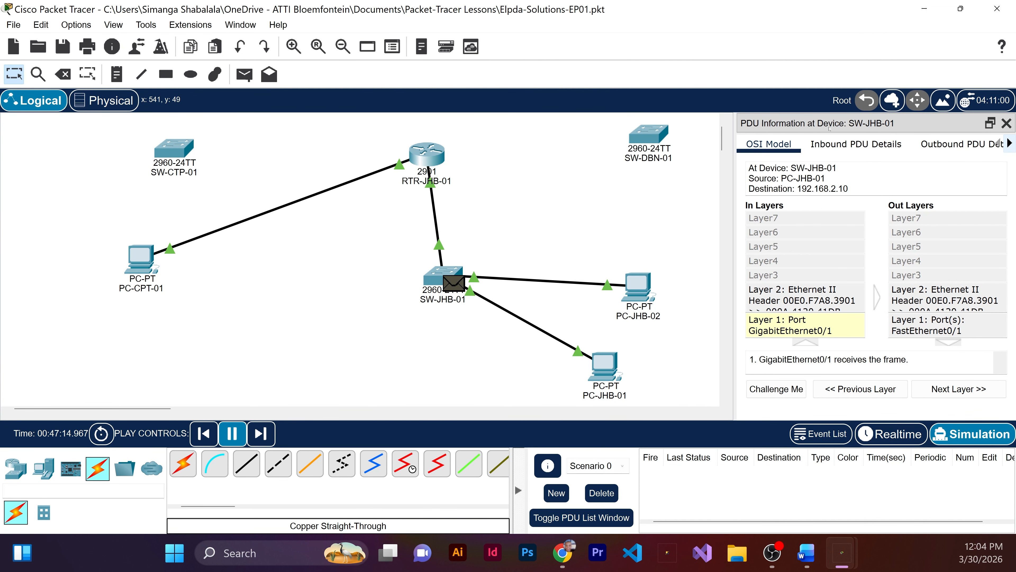
{"action": "left_click", "coordinate": [923, 299]}
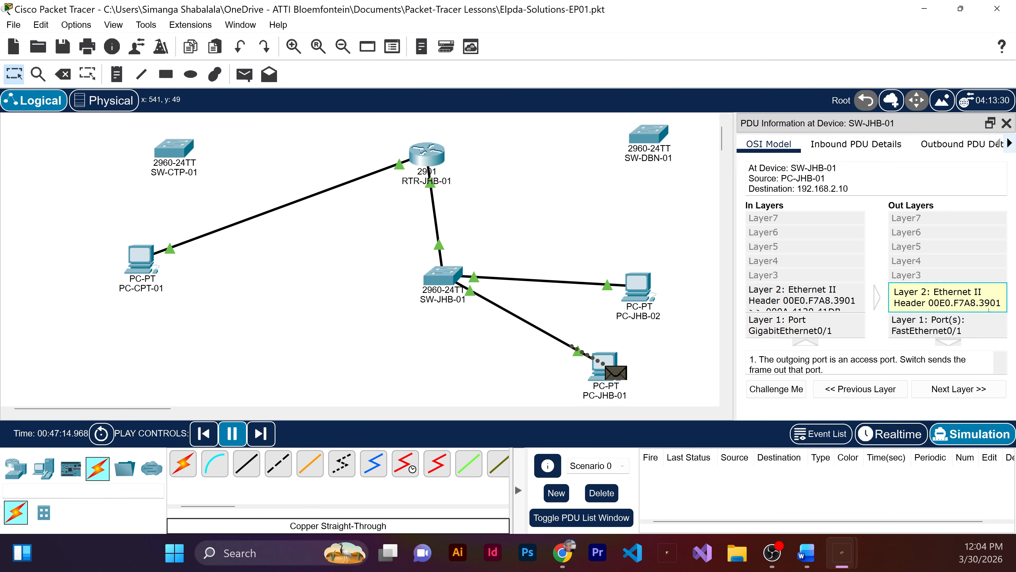